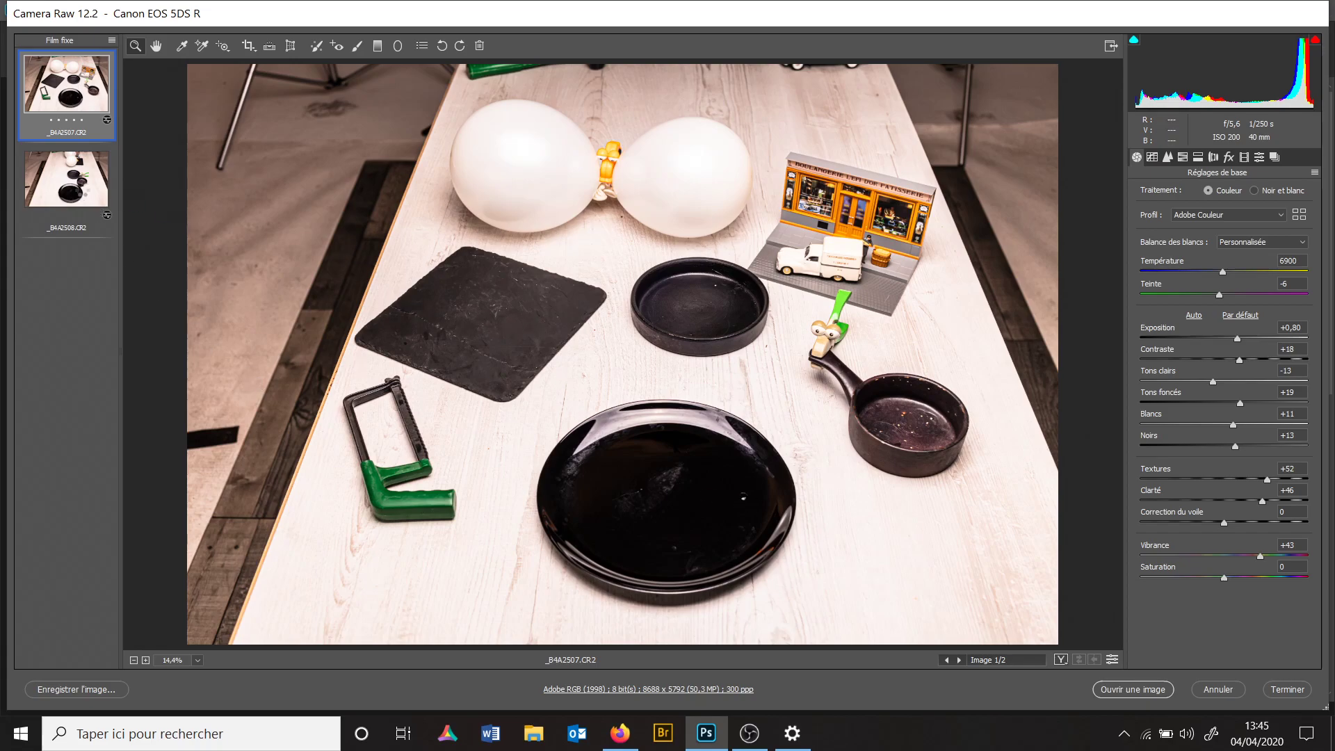
# Compare the raw photos _B4A2507.CR2 and _B4A2508.CR2 and open both of them for editing.
pyautogui.click(83, 194)
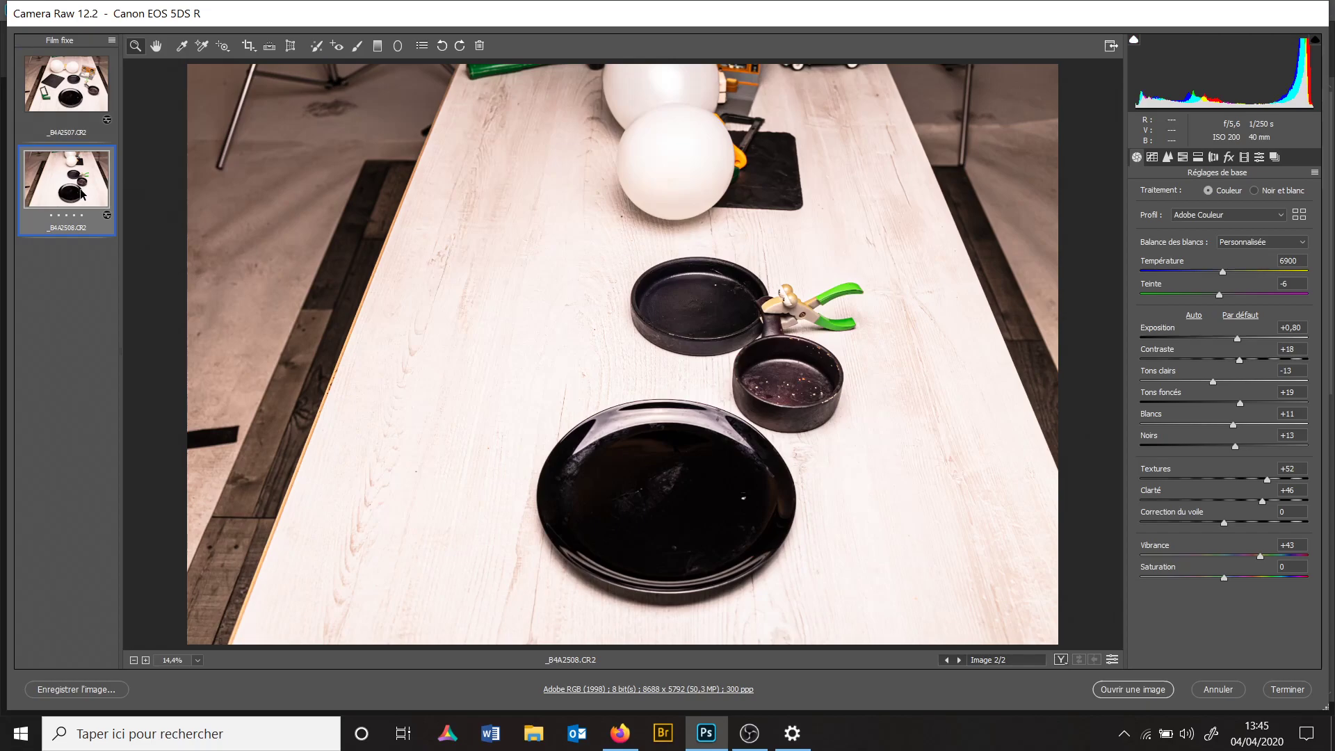
pyautogui.click(62, 77)
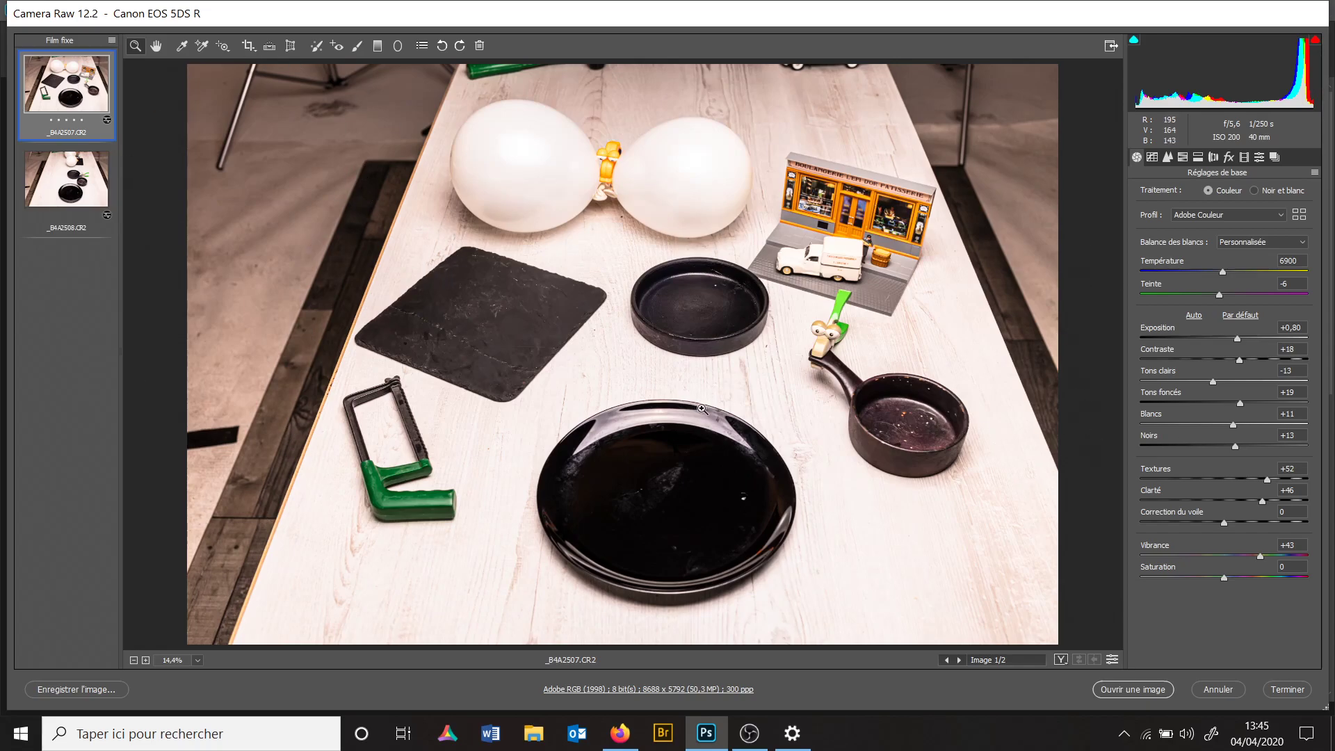
pyautogui.click(62, 176)
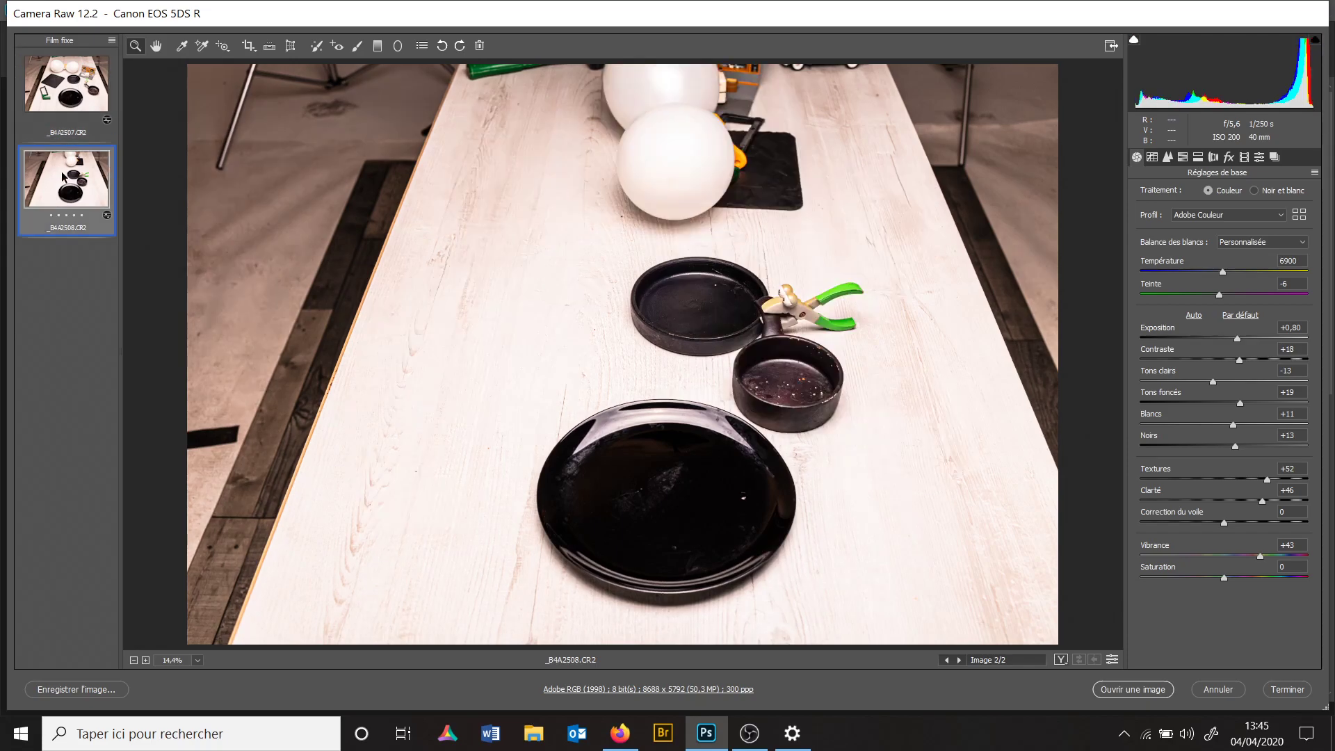
pyautogui.click(66, 89)
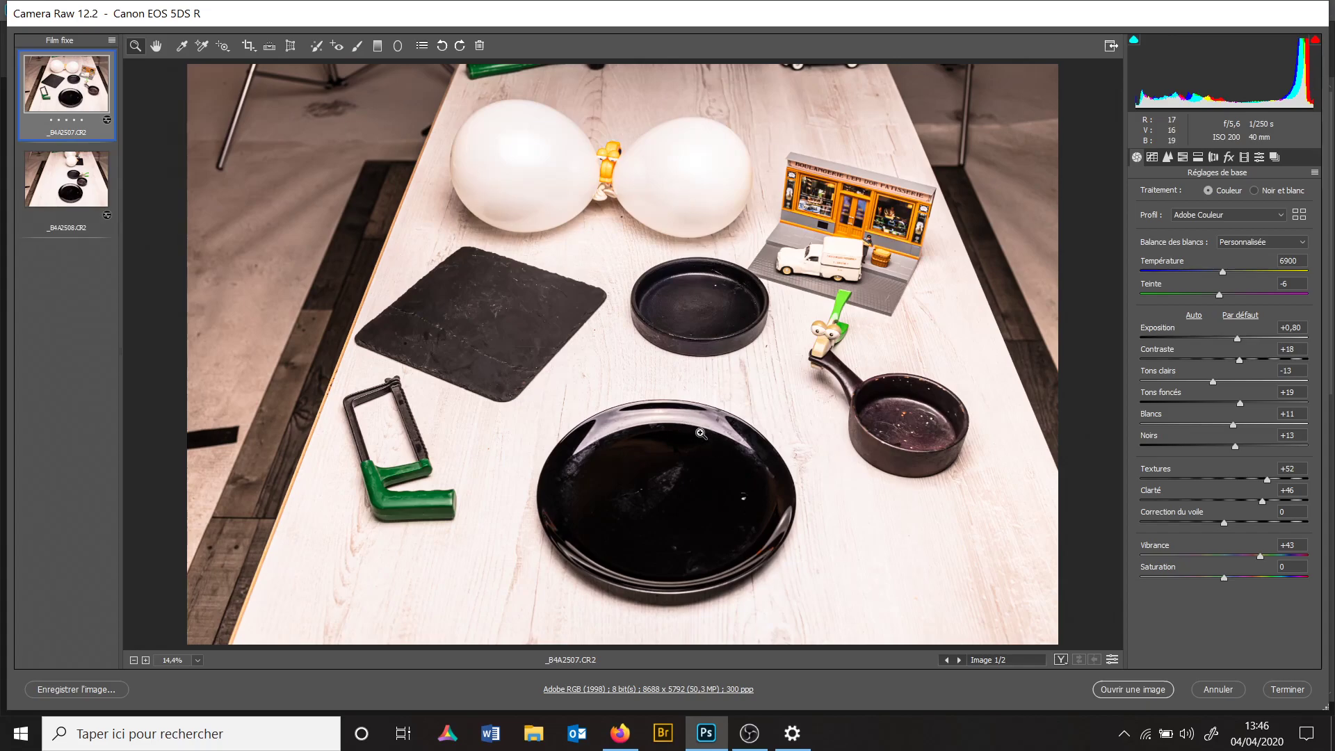
pyautogui.click(85, 192)
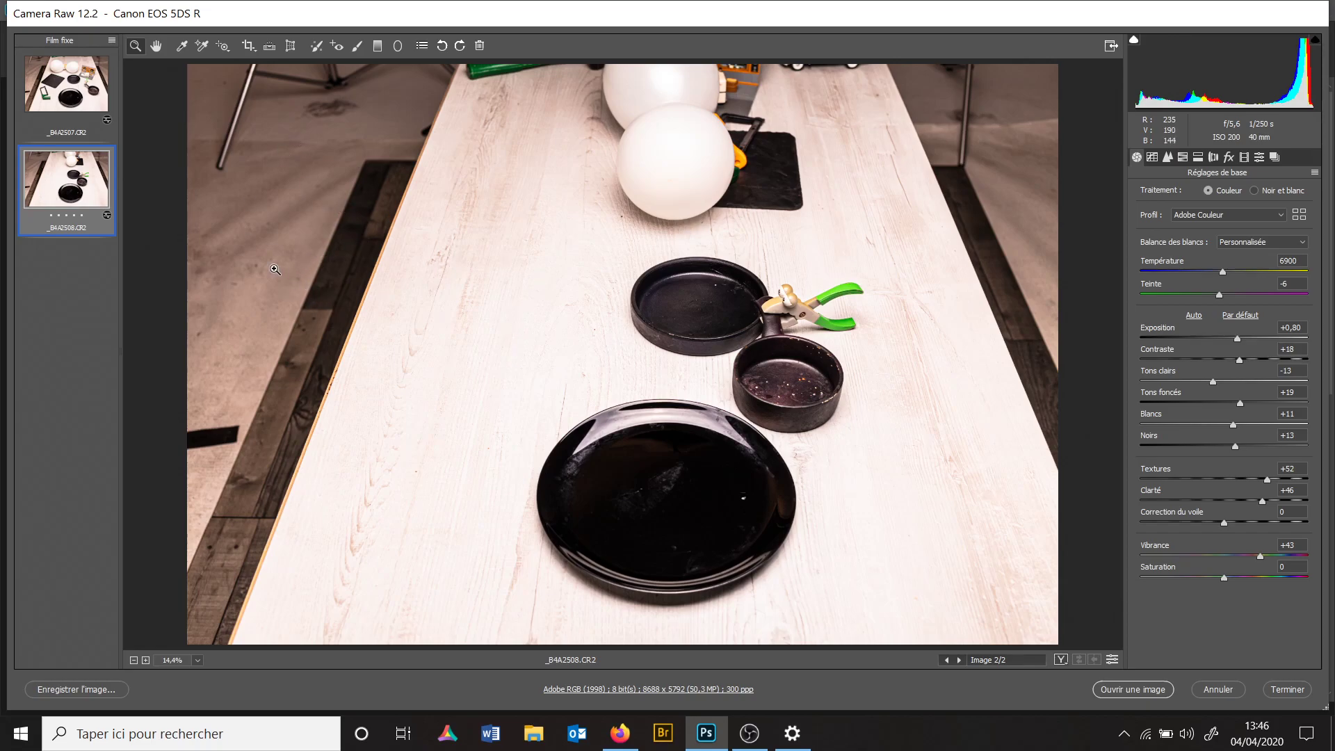
pyautogui.keyDown('shift'); pyautogui.click(98, 91); pyautogui.keyUp('shift')
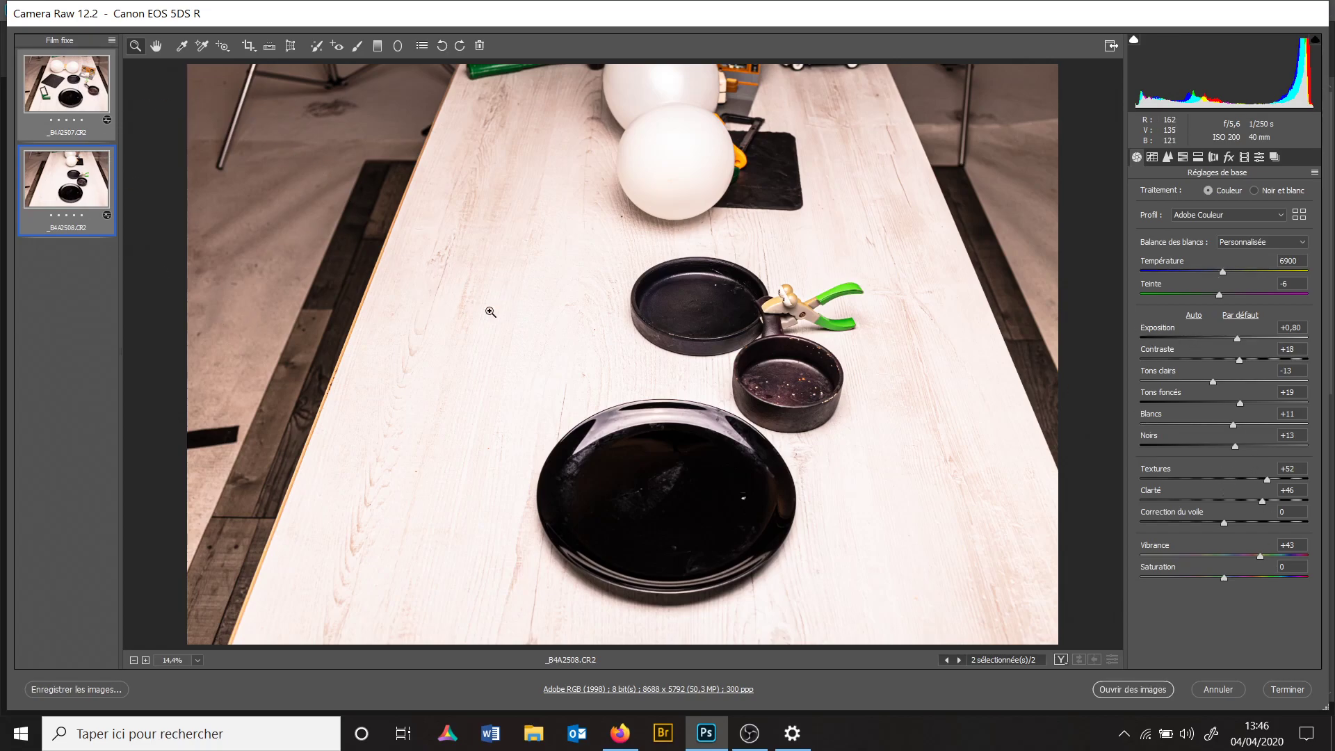
pyautogui.click(1152, 690)
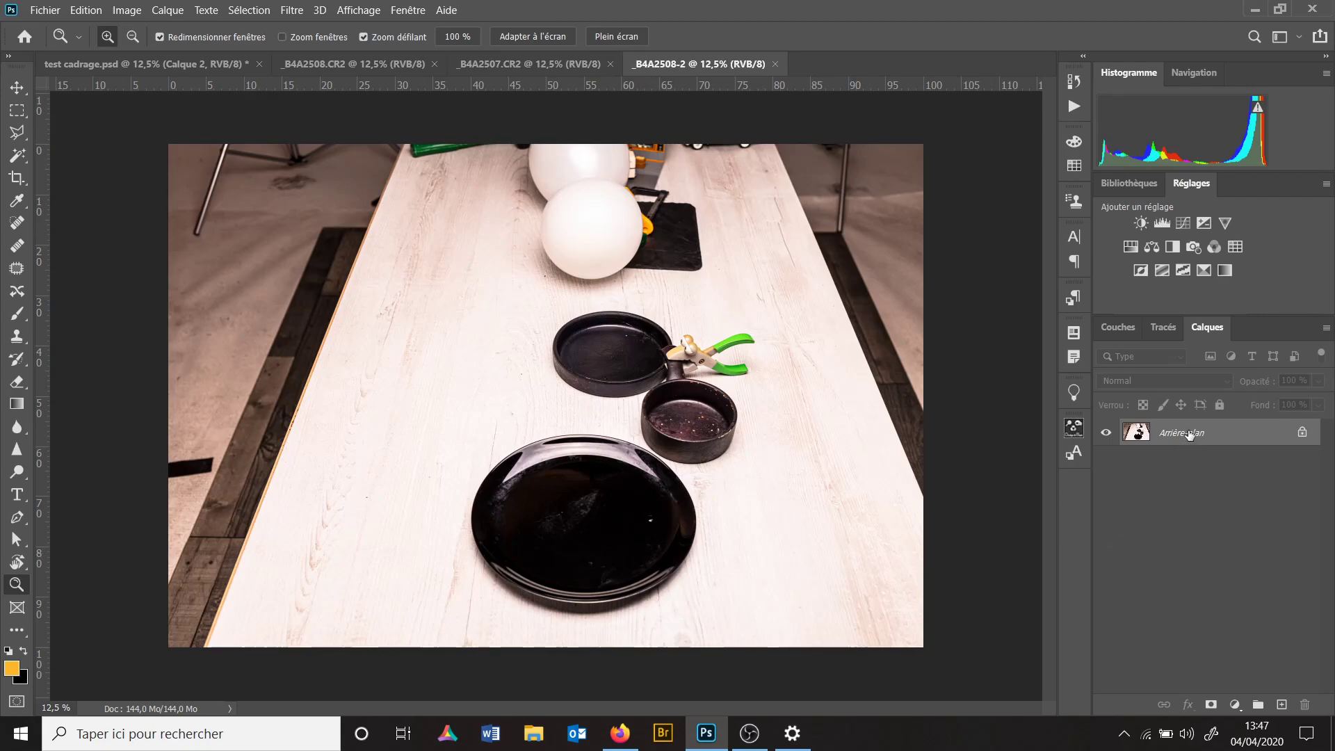
# Duplicate the background layer and clone table wood over the floor in the photo's lower-left corner with a 600 px Clone Stamp.
pyautogui.hotkey('ctrl', 'j')
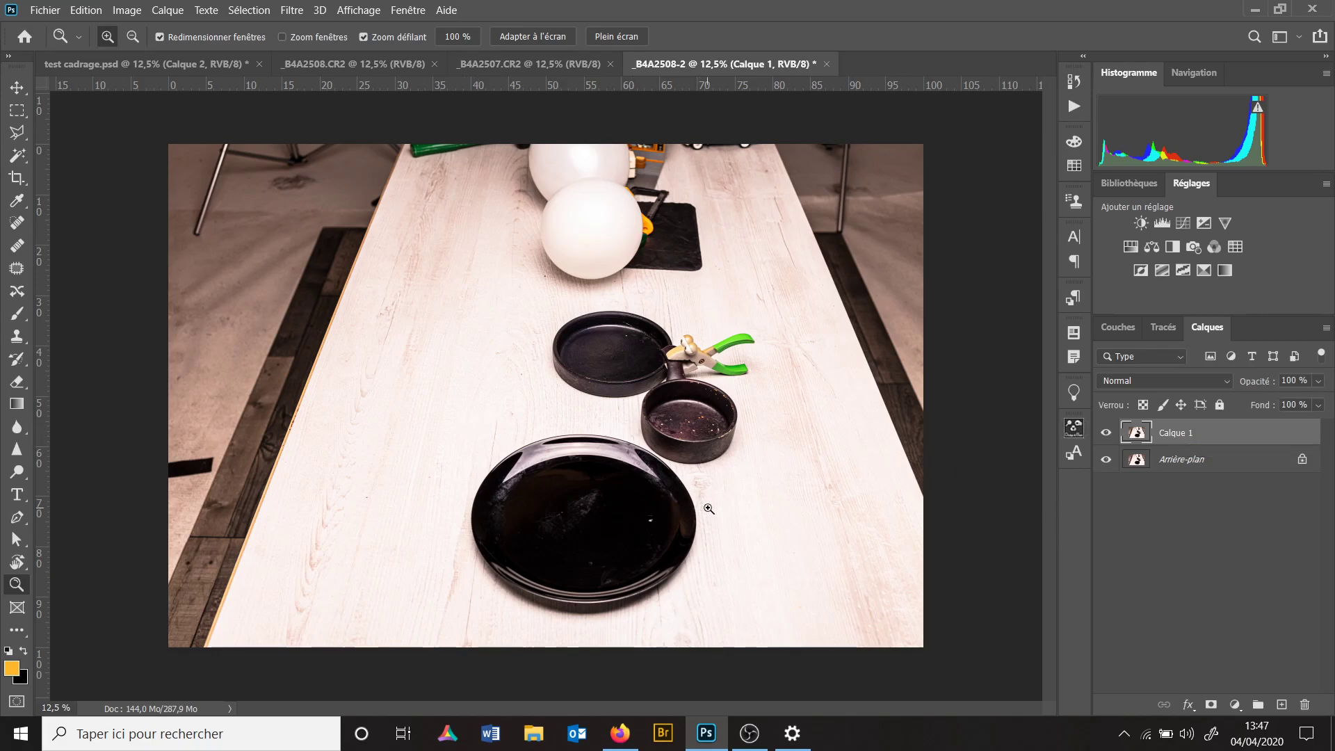
pyautogui.click(17, 336)
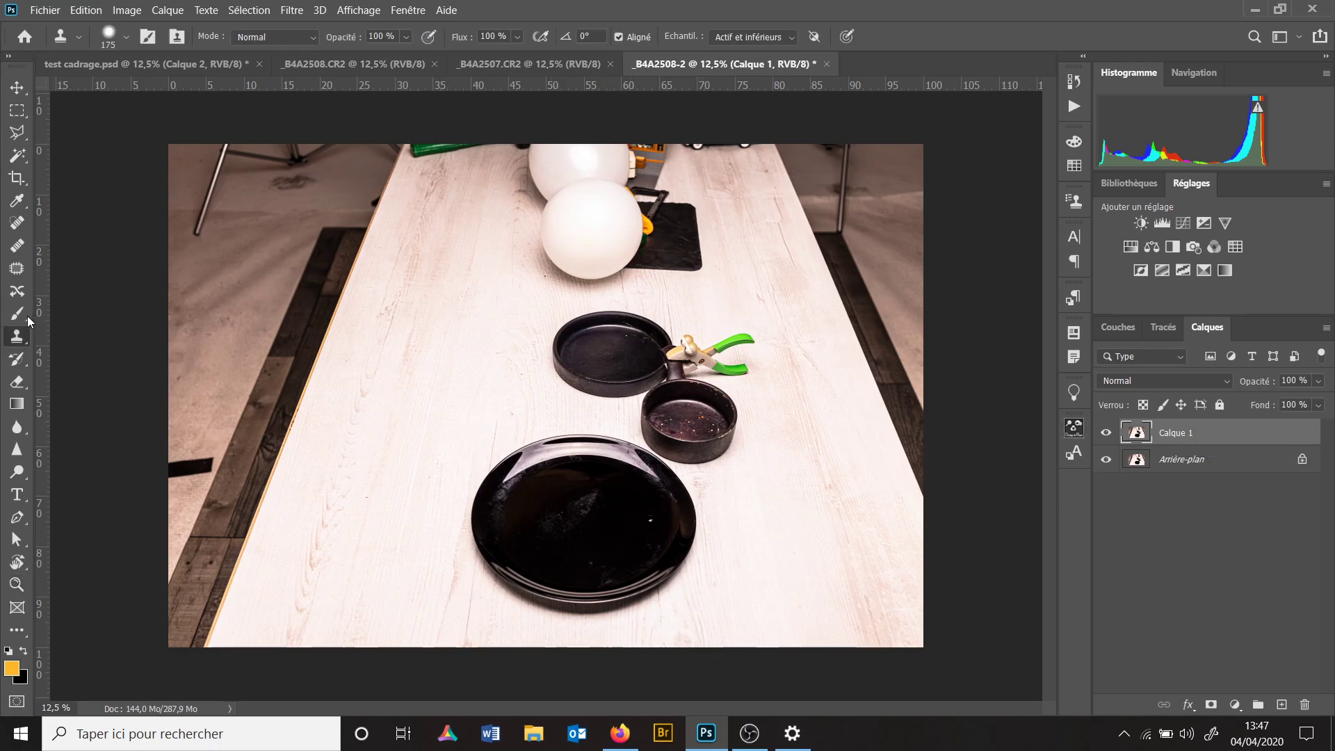
pyautogui.press(']')
pyautogui.press(']')
pyautogui.press(']')
pyautogui.press(']')
pyautogui.keyDown('alt'); pyautogui.click(209, 641); pyautogui.keyUp('alt')
pyautogui.moveTo(191, 650)
pyautogui.mouseDown()
pyautogui.moveTo(160, 652)
pyautogui.moveTo(226, 616)
pyautogui.moveTo(160, 634)
pyautogui.mouseUp()
pyautogui.keyDown('alt'); pyautogui.click(281, 598); pyautogui.keyUp('alt')
pyautogui.moveTo(245, 576)
pyautogui.mouseDown()
pyautogui.moveTo(159, 610)
pyautogui.moveTo(191, 555)
pyautogui.moveTo(233, 551)
pyautogui.moveTo(259, 516)
pyautogui.moveTo(292, 457)
pyautogui.moveTo(248, 506)
pyautogui.moveTo(263, 466)
pyautogui.moveTo(222, 551)
pyautogui.moveTo(226, 505)
pyautogui.moveTo(185, 551)
pyautogui.moveTo(218, 481)
pyautogui.moveTo(305, 367)
pyautogui.moveTo(188, 514)
pyautogui.moveTo(199, 464)
pyautogui.moveTo(254, 431)
pyautogui.moveTo(316, 306)
pyautogui.mouseUp()
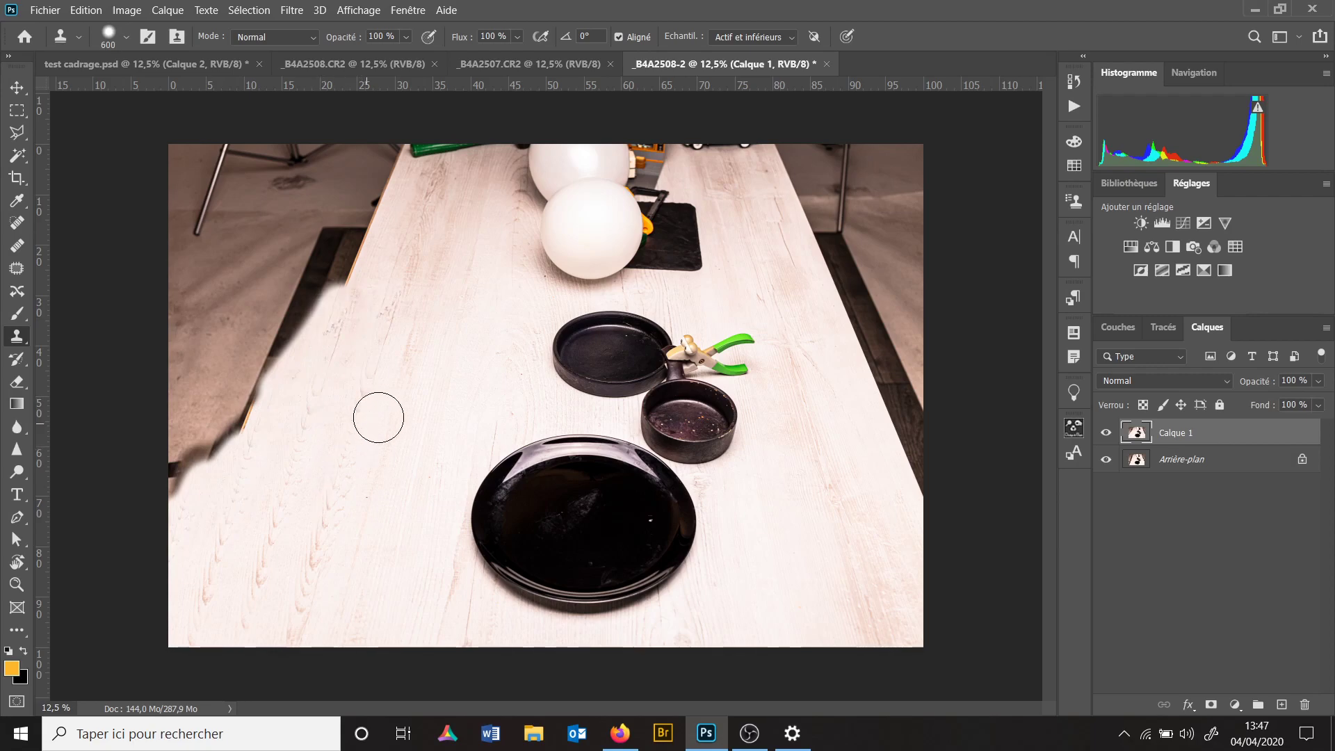
# Clone table wood over the dark floor strip along the upper part of the table's left edge.
pyautogui.keyDown('alt'); pyautogui.click(355, 286); pyautogui.keyUp('alt')
pyautogui.moveTo(332, 288)
pyautogui.mouseDown()
pyautogui.moveTo(335, 259)
pyautogui.moveTo(329, 288)
pyautogui.moveTo(343, 229)
pyautogui.moveTo(346, 258)
pyautogui.moveTo(319, 299)
pyautogui.moveTo(356, 273)
pyautogui.moveTo(363, 177)
pyautogui.moveTo(365, 201)
pyautogui.moveTo(417, 138)
pyautogui.moveTo(427, 158)
pyautogui.moveTo(448, 139)
pyautogui.moveTo(426, 237)
pyautogui.moveTo(394, 212)
pyautogui.moveTo(432, 221)
pyautogui.moveTo(456, 143)
pyautogui.moveTo(407, 136)
pyautogui.moveTo(393, 155)
pyautogui.moveTo(393, 139)
pyautogui.moveTo(389, 169)
pyautogui.moveTo(389, 128)
pyautogui.moveTo(379, 179)
pyautogui.moveTo(351, 216)
pyautogui.mouseUp()
pyautogui.keyDown('alt'); pyautogui.click(363, 248); pyautogui.keyUp('alt')
pyautogui.keyDown('alt'); pyautogui.click(405, 183); pyautogui.keyUp('alt')
pyautogui.keyDown('alt'); pyautogui.click(403, 201); pyautogui.keyUp('alt')
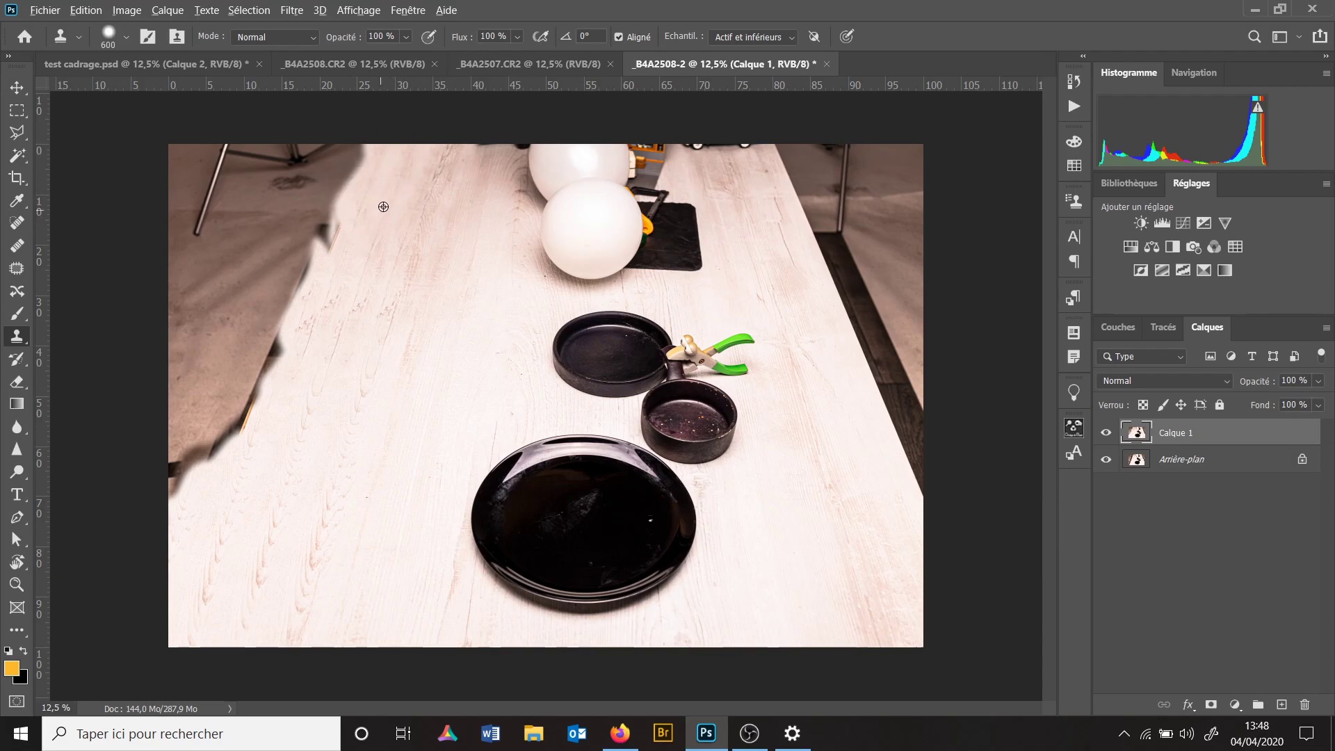
pyautogui.keyDown('alt'); pyautogui.click(360, 192); pyautogui.keyUp('alt')
pyautogui.moveTo(363, 153); pyautogui.dragTo(283, 317)
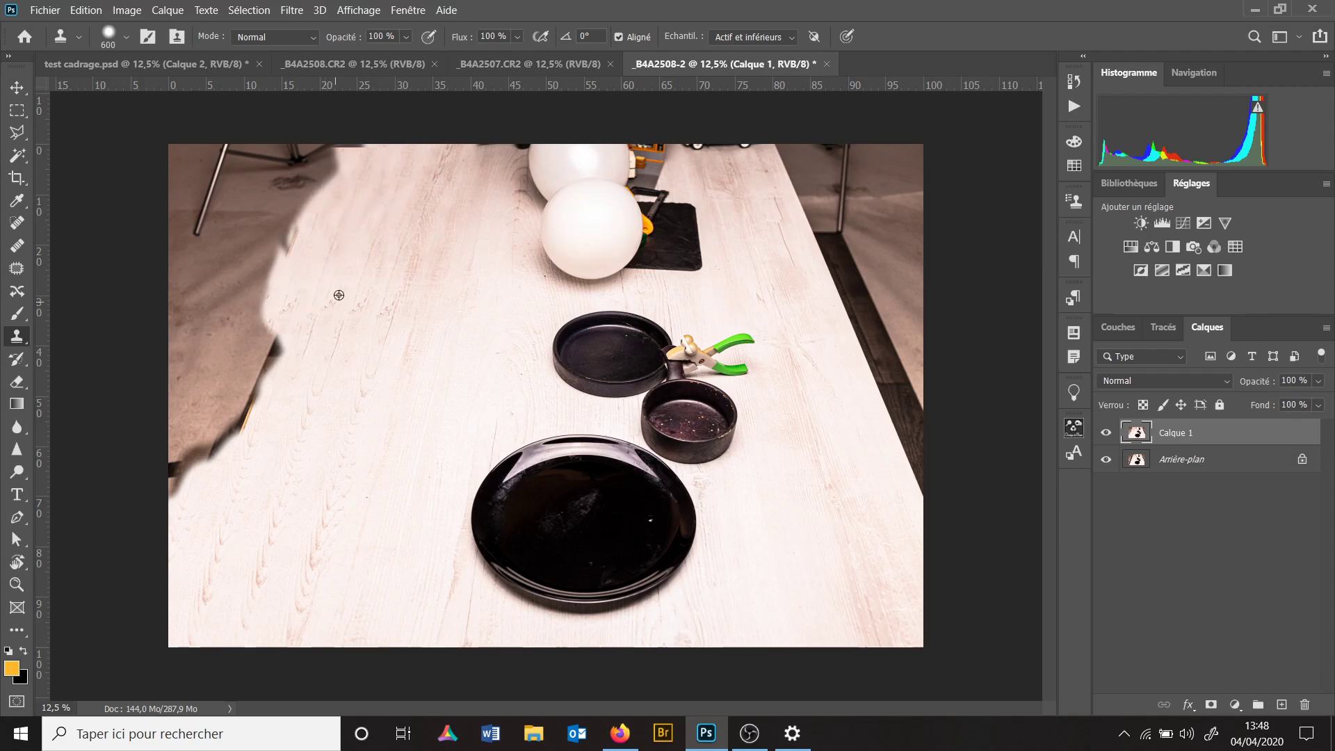
# Cover the remaining grey backdrop and stand at the photo's left side with cloned table wood.
pyautogui.keyDown('alt'); pyautogui.click(332, 303); pyautogui.keyUp('alt')
pyautogui.moveTo(278, 378)
pyautogui.mouseDown()
pyautogui.moveTo(240, 405)
pyautogui.moveTo(243, 443)
pyautogui.moveTo(250, 408)
pyautogui.moveTo(236, 412)
pyautogui.moveTo(222, 454)
pyautogui.moveTo(235, 411)
pyautogui.moveTo(174, 490)
pyautogui.mouseUp()
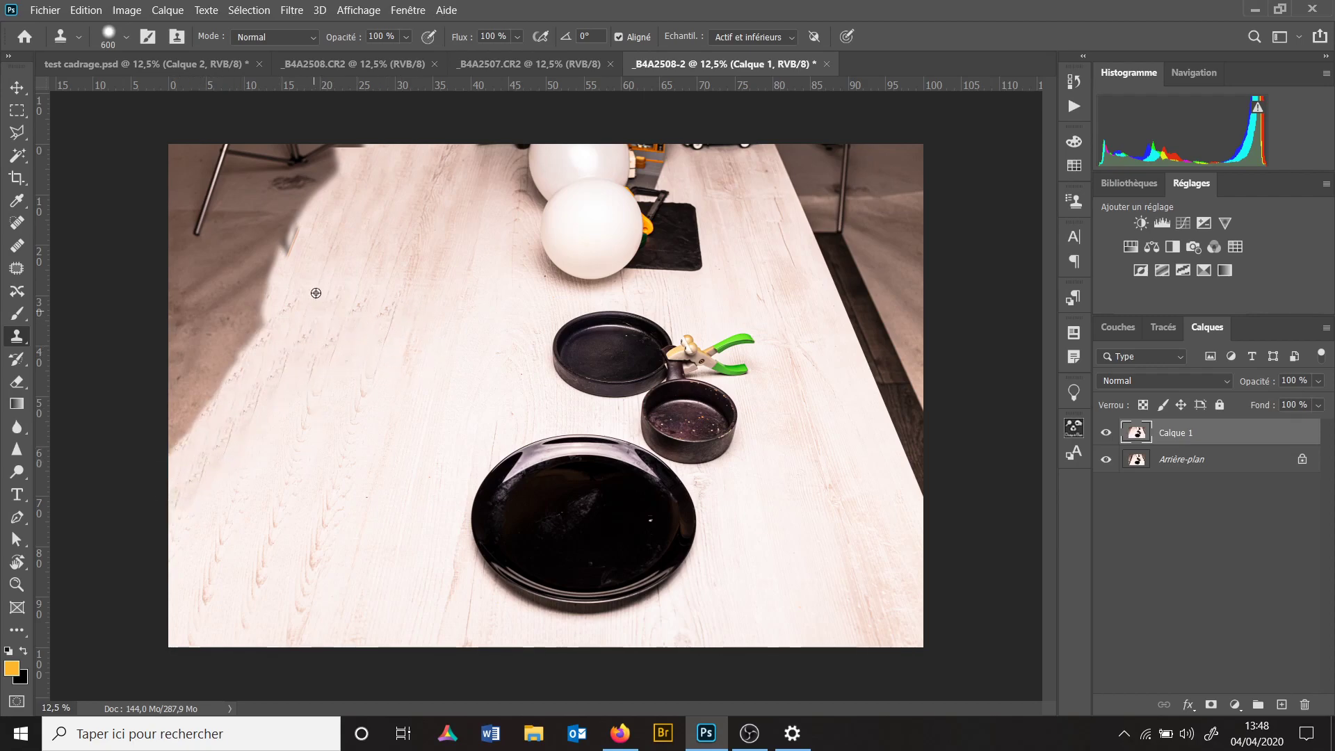
pyautogui.keyDown('alt'); pyautogui.click(345, 196); pyautogui.keyUp('alt')
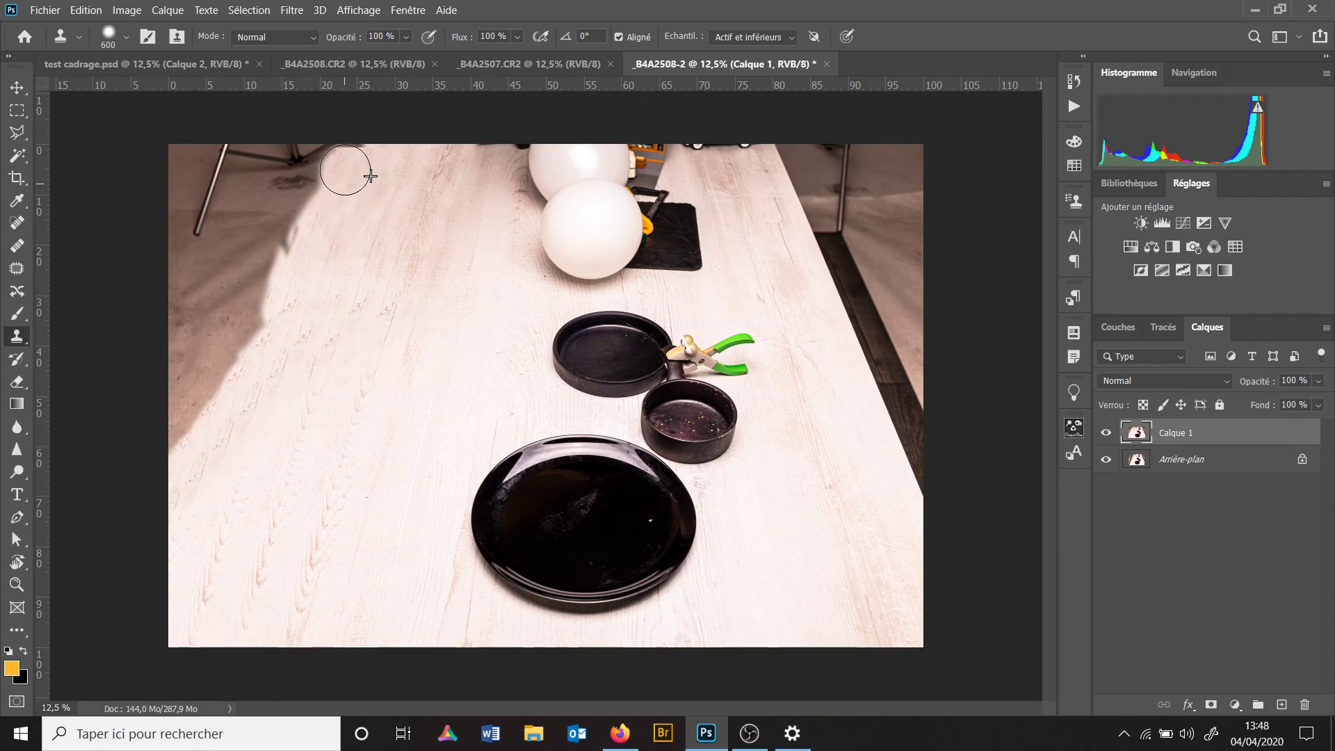
pyautogui.moveTo(319, 171)
pyautogui.mouseDown()
pyautogui.moveTo(315, 154)
pyautogui.moveTo(262, 283)
pyautogui.moveTo(263, 322)
pyautogui.moveTo(285, 139)
pyautogui.moveTo(192, 409)
pyautogui.moveTo(239, 259)
pyautogui.moveTo(327, 245)
pyautogui.mouseUp()
pyautogui.hotkey('ctrl', 'z')
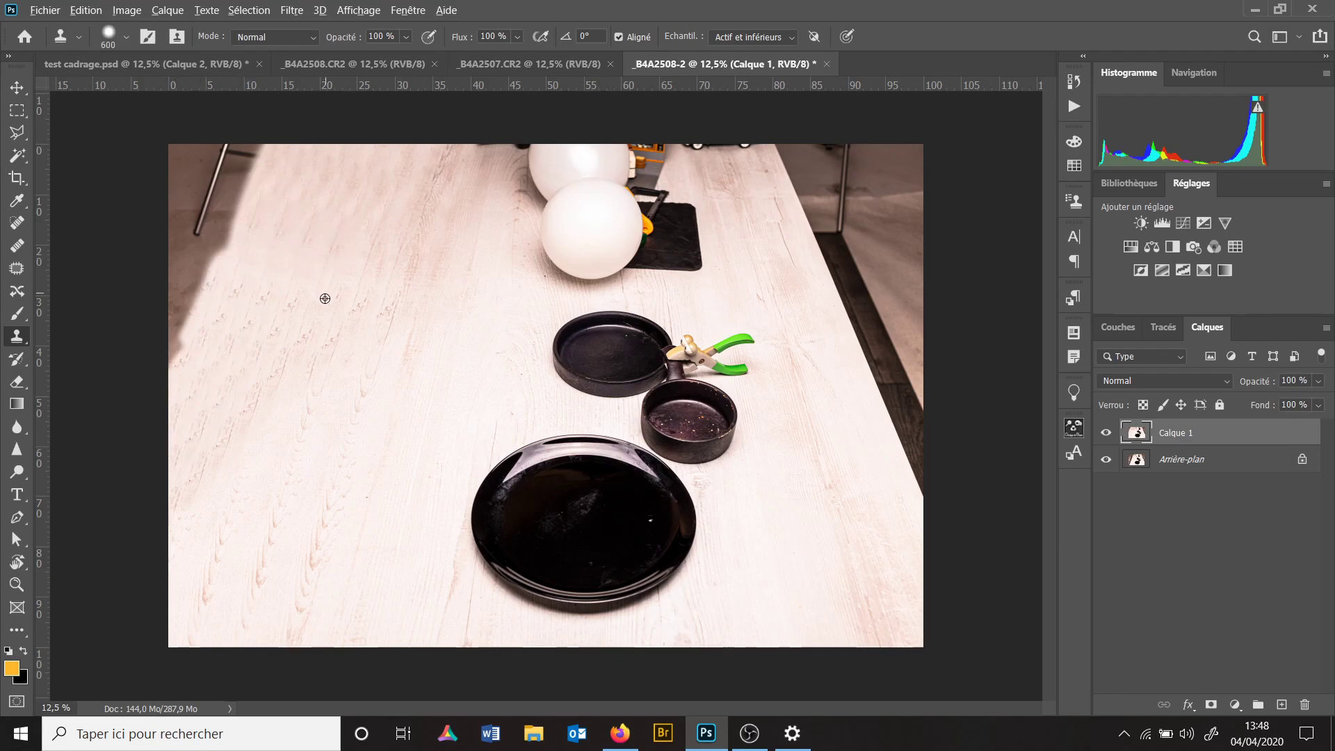
pyautogui.moveTo(177, 370)
pyautogui.mouseDown()
pyautogui.moveTo(199, 258)
pyautogui.moveTo(251, 143)
pyautogui.moveTo(217, 171)
pyautogui.moveTo(187, 249)
pyautogui.moveTo(203, 150)
pyautogui.moveTo(180, 142)
pyautogui.moveTo(169, 229)
pyautogui.mouseUp()
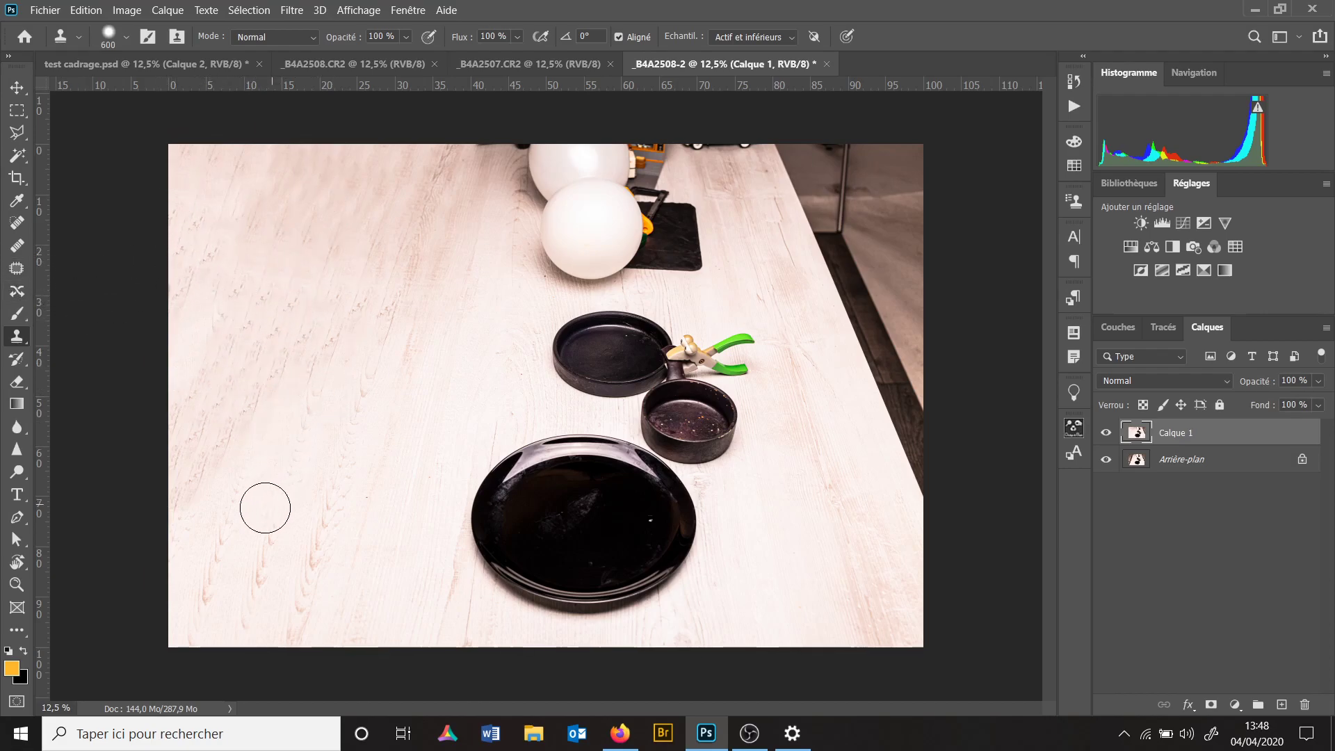
# Patch the repeated clone marks in the middle-left part of the tabletop with wood from elsewhere on the table.
pyautogui.click(17, 268)
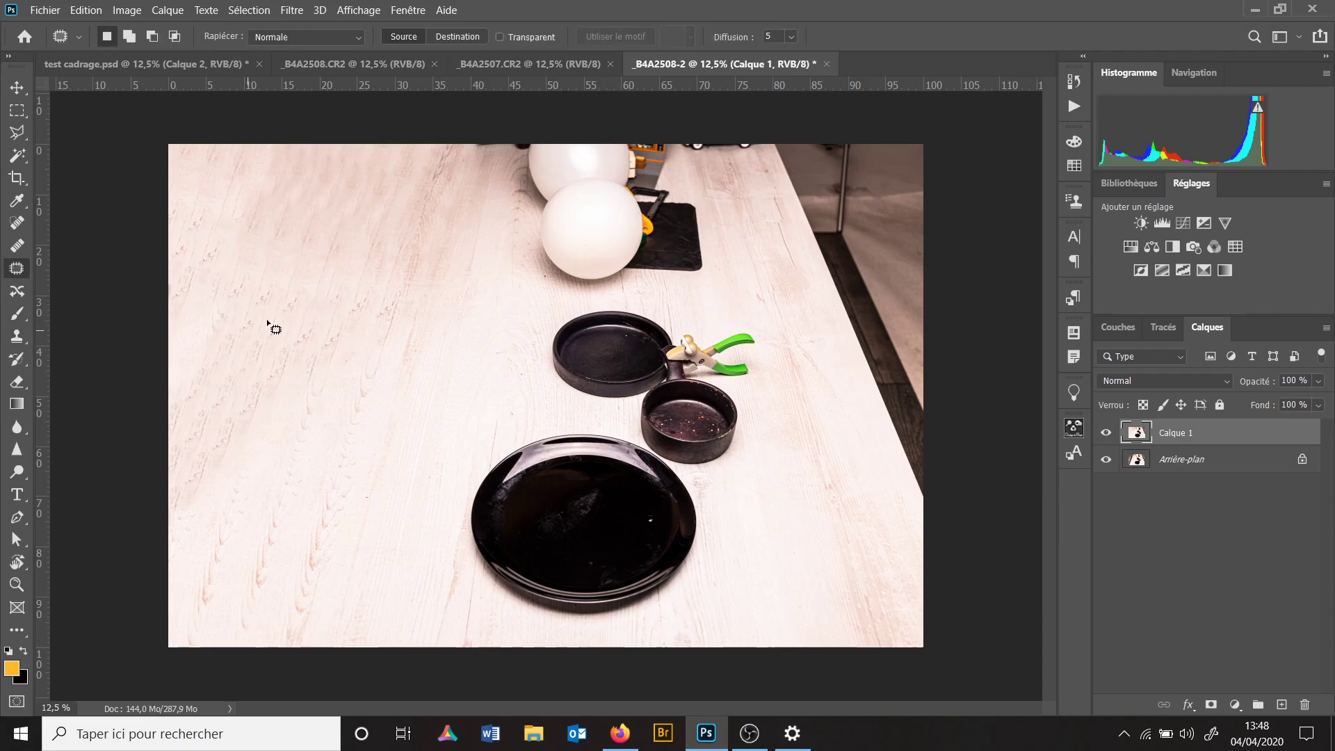
pyautogui.moveTo(283, 283)
pyautogui.mouseDown()
pyautogui.moveTo(226, 315)
pyautogui.moveTo(261, 381)
pyautogui.moveTo(344, 343)
pyautogui.moveTo(282, 280)
pyautogui.moveTo(285, 216)
pyautogui.mouseUp()
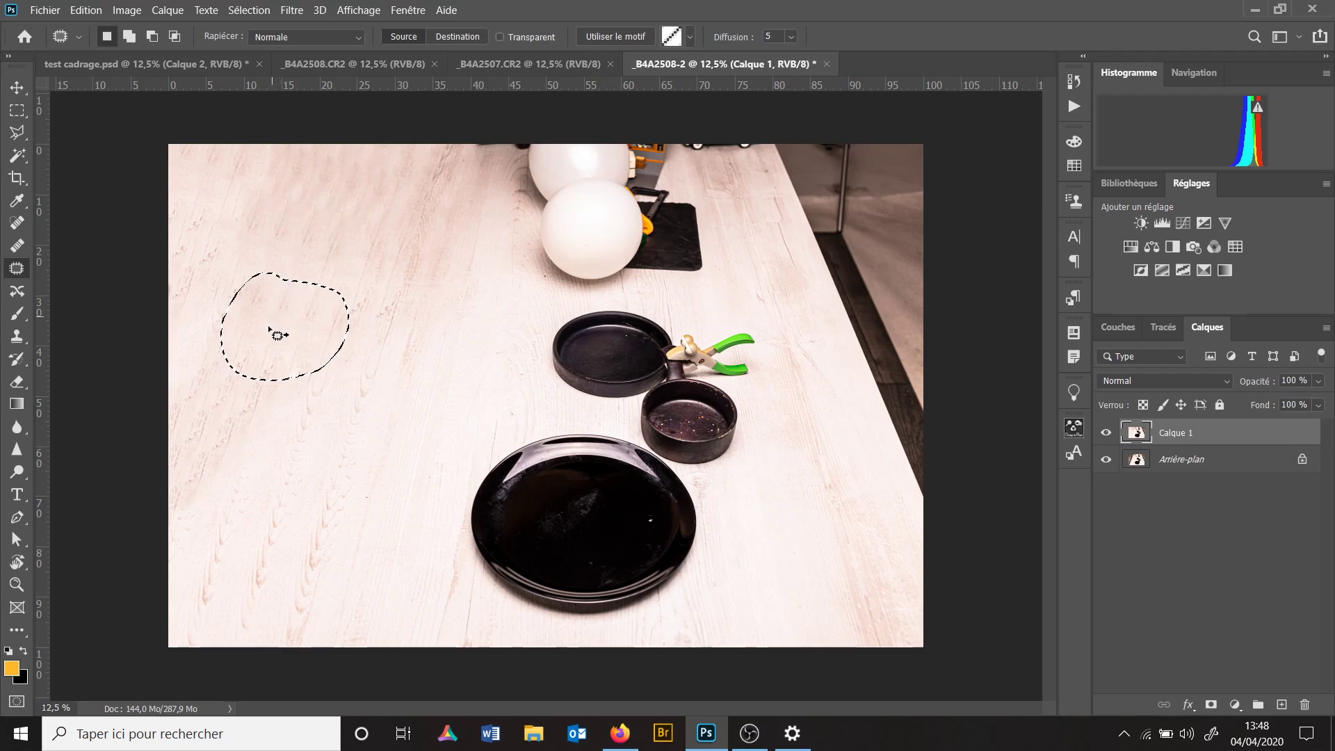
pyautogui.moveTo(274, 313); pyautogui.dragTo(254, 501)
pyautogui.hotkey('ctrl', 'd')
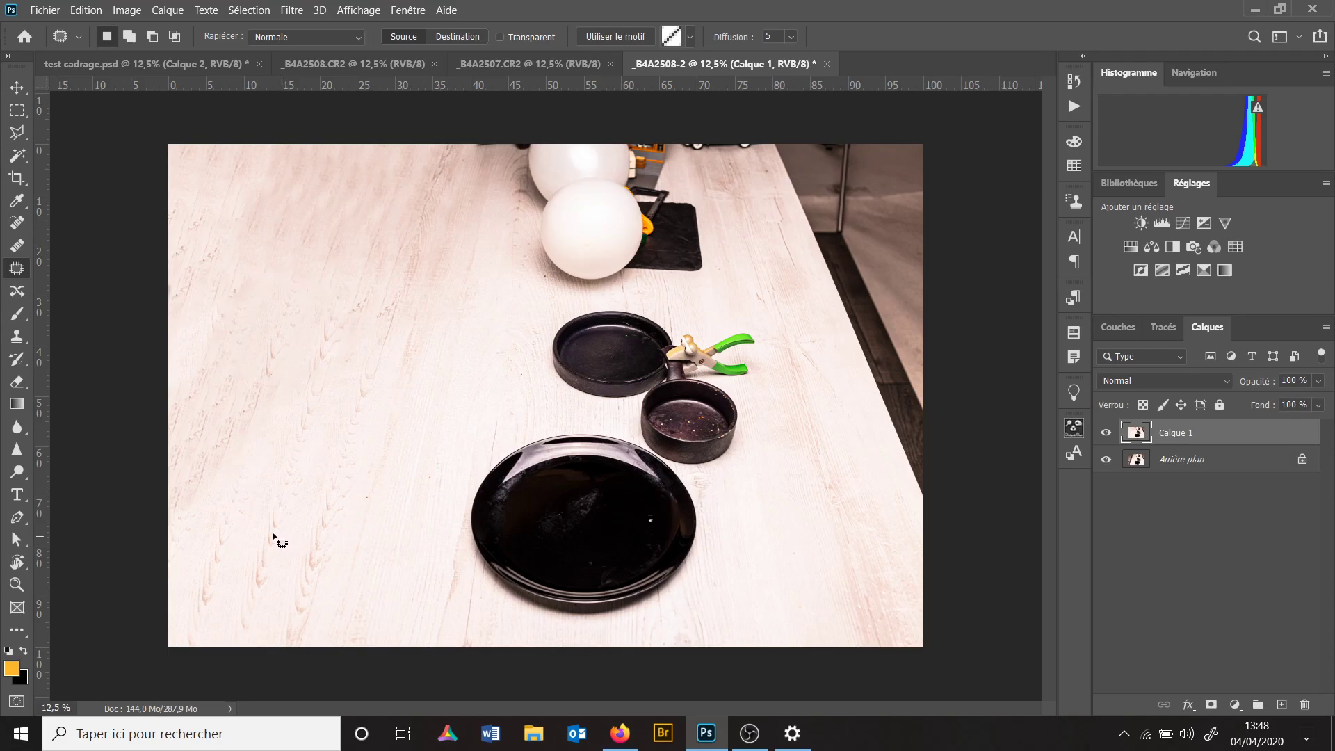
pyautogui.moveTo(217, 211)
pyautogui.mouseDown()
pyautogui.moveTo(285, 297)
pyautogui.moveTo(326, 173)
pyautogui.moveTo(357, 497)
pyautogui.moveTo(353, 521)
pyautogui.moveTo(333, 515)
pyautogui.moveTo(378, 520)
pyautogui.mouseUp()
pyautogui.click(353, 440)
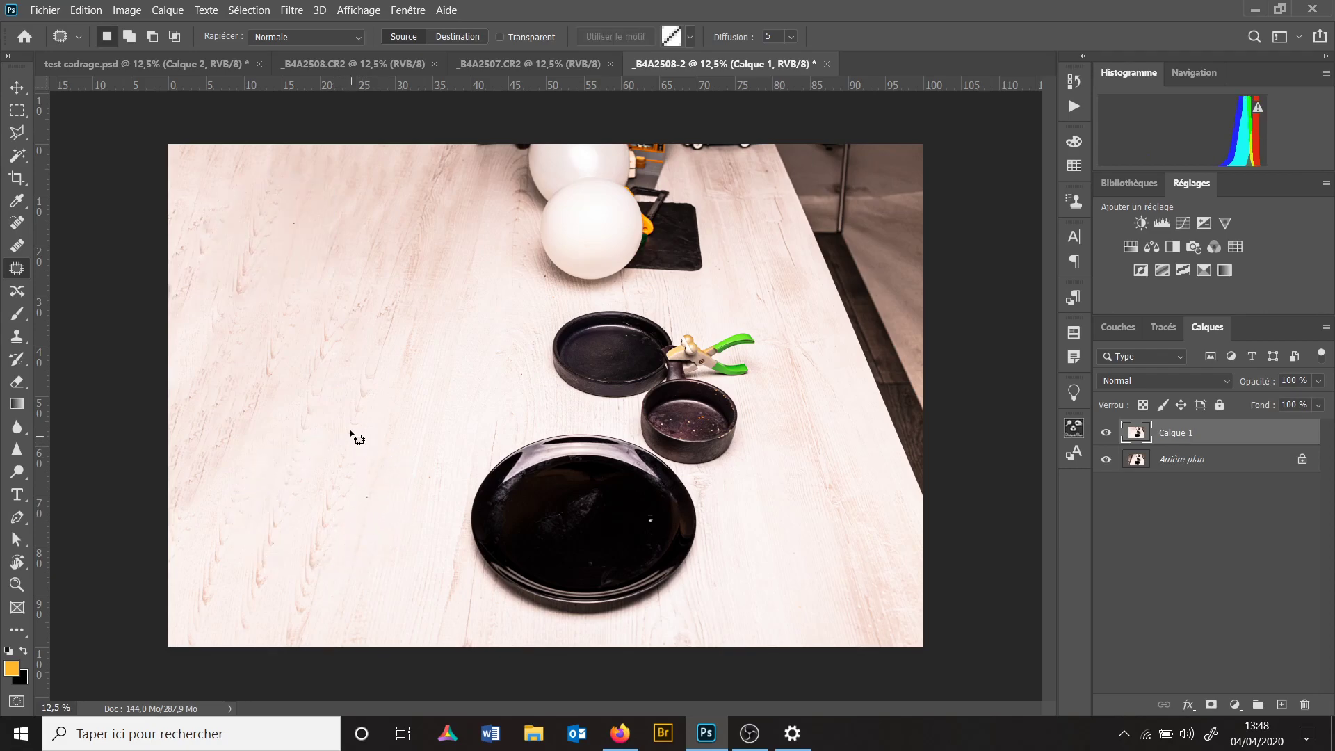
# Patch the repeated grain across the tabletop's upper-left area and corner with wood sampled lower down.
pyautogui.moveTo(312, 155)
pyautogui.mouseDown()
pyautogui.moveTo(390, 248)
pyautogui.moveTo(313, 152)
pyautogui.mouseUp()
pyautogui.moveTo(364, 202)
pyautogui.mouseDown()
pyautogui.moveTo(381, 432)
pyautogui.moveTo(383, 408)
pyautogui.mouseUp()
pyautogui.moveTo(383, 406); pyautogui.dragTo(387, 403)
pyautogui.hotkey('ctrl', 'd')
pyautogui.moveTo(253, 175)
pyautogui.mouseDown()
pyautogui.moveTo(268, 417)
pyautogui.moveTo(257, 429)
pyautogui.mouseUp()
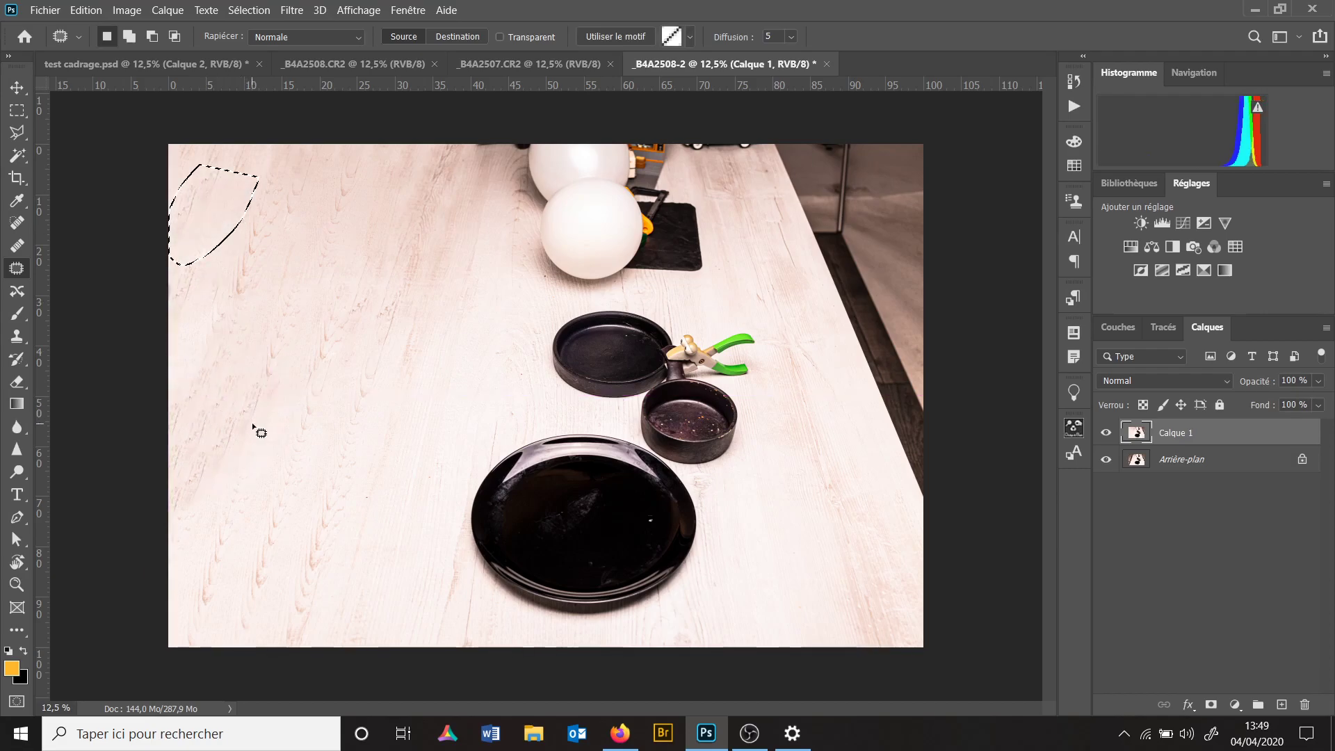
pyautogui.hotkey('ctrl', 'd')
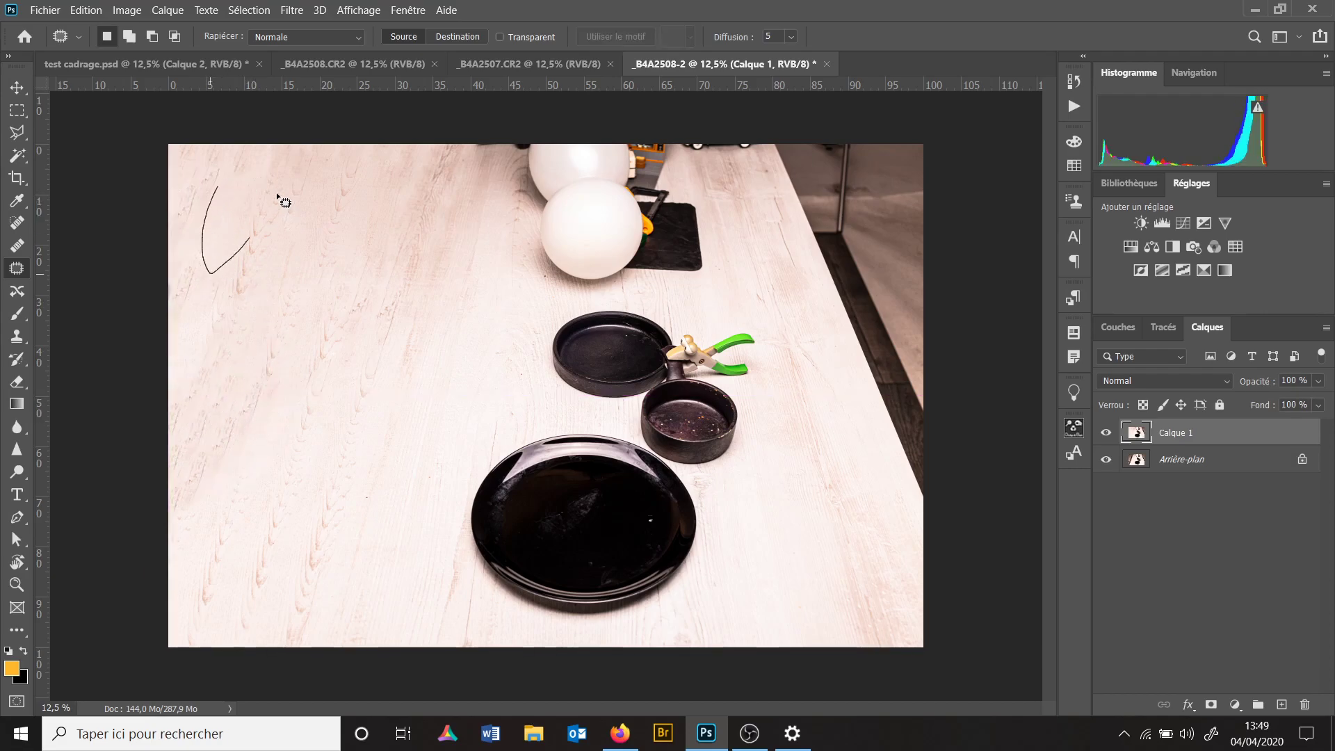
pyautogui.moveTo(281, 205); pyautogui.dragTo(240, 150)
pyautogui.moveTo(239, 214); pyautogui.dragTo(270, 417)
pyautogui.hotkey('ctrl', 'd')
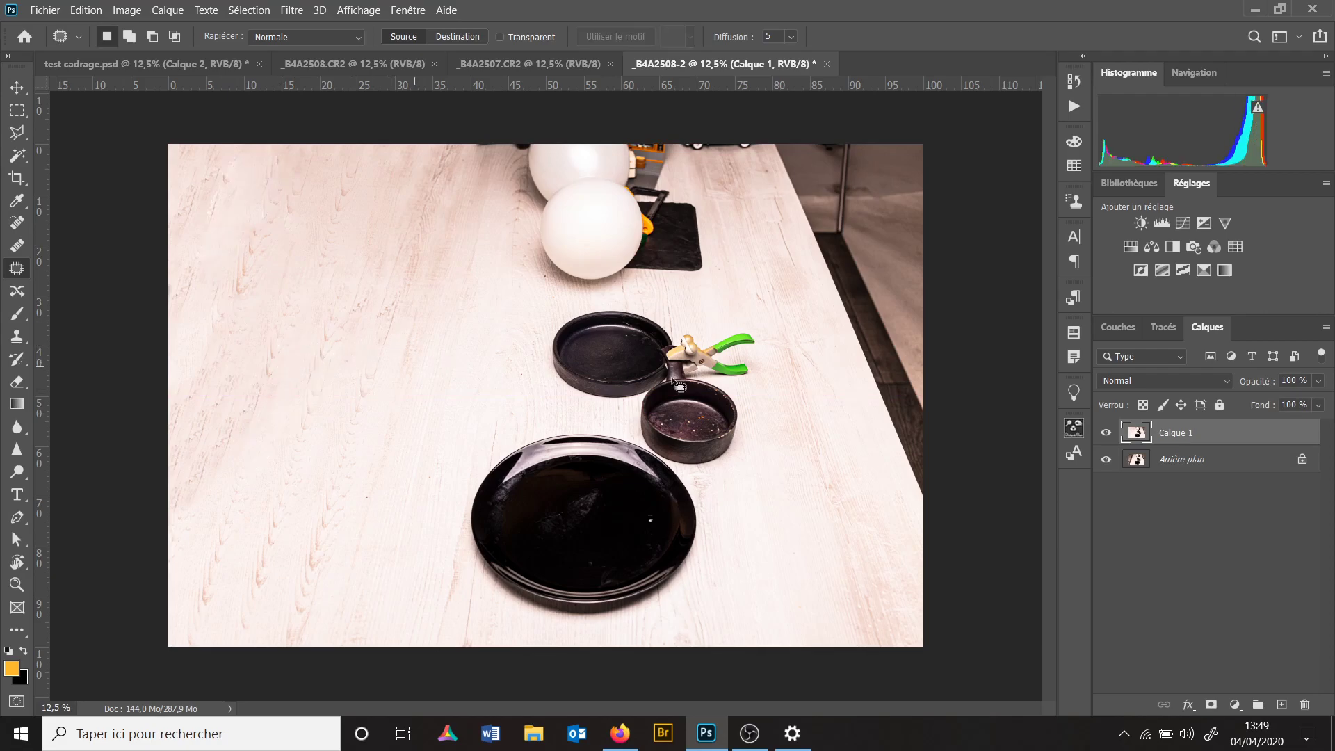
# Clone table wood over the floor and backdrop on the photo's right side and along its top edge.
pyautogui.press('s')
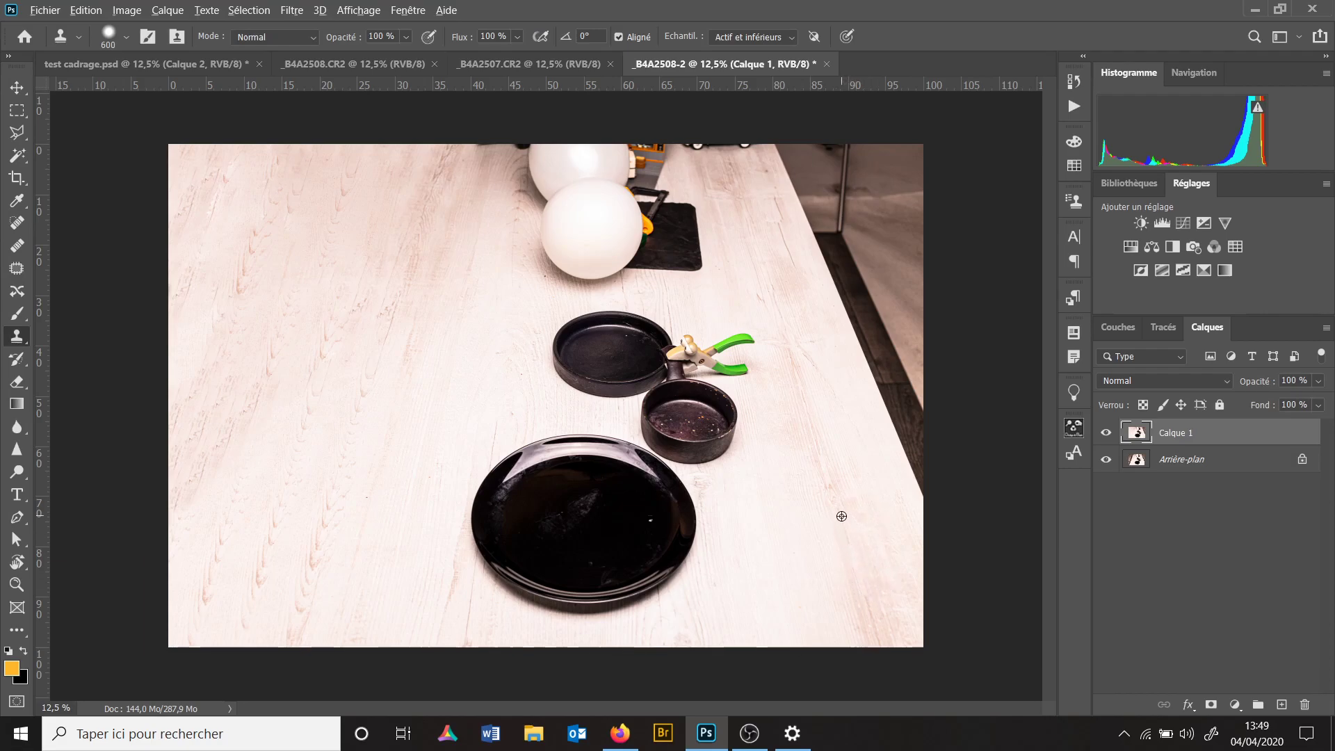
pyautogui.moveTo(928, 475)
pyautogui.mouseDown()
pyautogui.moveTo(920, 440)
pyautogui.moveTo(858, 317)
pyautogui.moveTo(879, 405)
pyautogui.moveTo(879, 320)
pyautogui.moveTo(872, 351)
pyautogui.moveTo(829, 217)
pyautogui.moveTo(778, 151)
pyautogui.moveTo(768, 157)
pyautogui.moveTo(768, 132)
pyautogui.moveTo(838, 192)
pyautogui.moveTo(826, 155)
pyautogui.moveTo(884, 325)
pyautogui.moveTo(928, 361)
pyautogui.moveTo(901, 268)
pyautogui.moveTo(882, 261)
pyautogui.moveTo(845, 151)
pyautogui.moveTo(839, 160)
pyautogui.moveTo(907, 161)
pyautogui.moveTo(880, 149)
pyautogui.moveTo(876, 192)
pyautogui.moveTo(915, 306)
pyautogui.moveTo(908, 155)
pyautogui.moveTo(914, 186)
pyautogui.mouseUp()
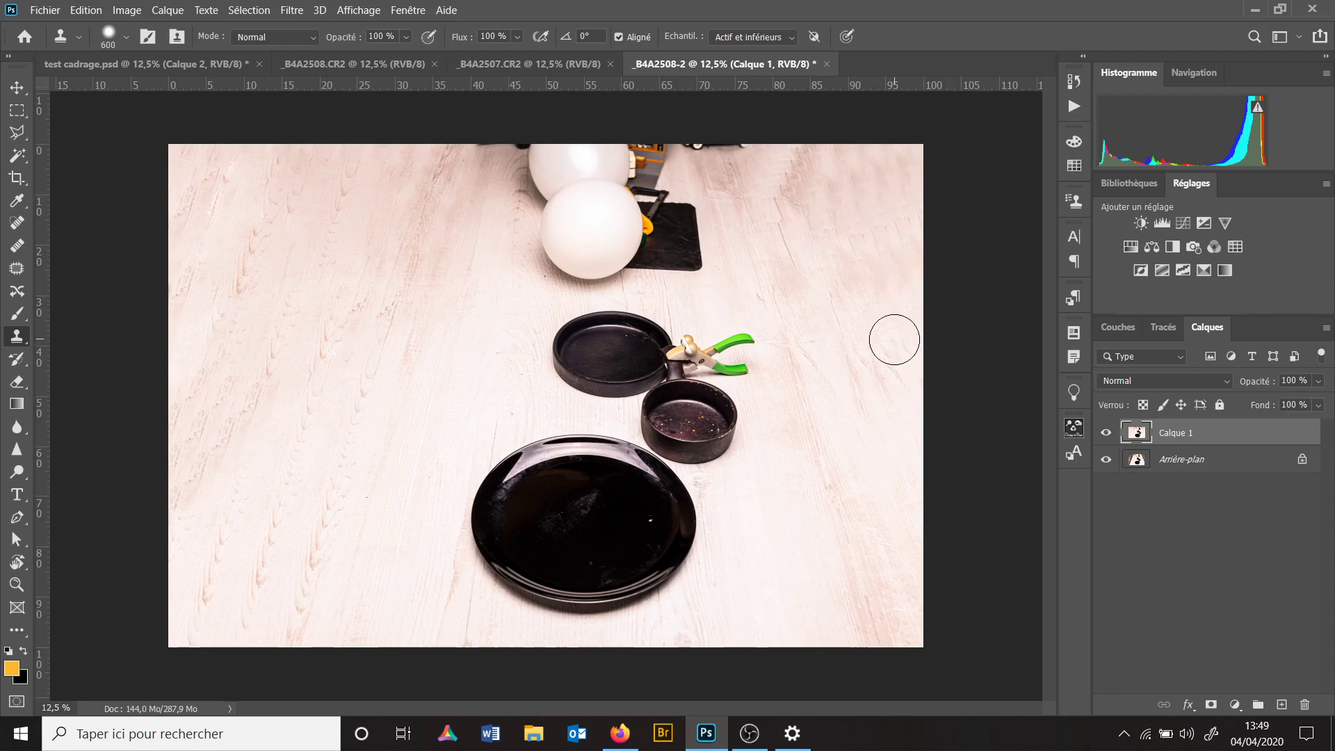
pyautogui.moveTo(809, 212); pyautogui.dragTo(791, 191)
pyautogui.moveTo(736, 150); pyautogui.dragTo(704, 141)
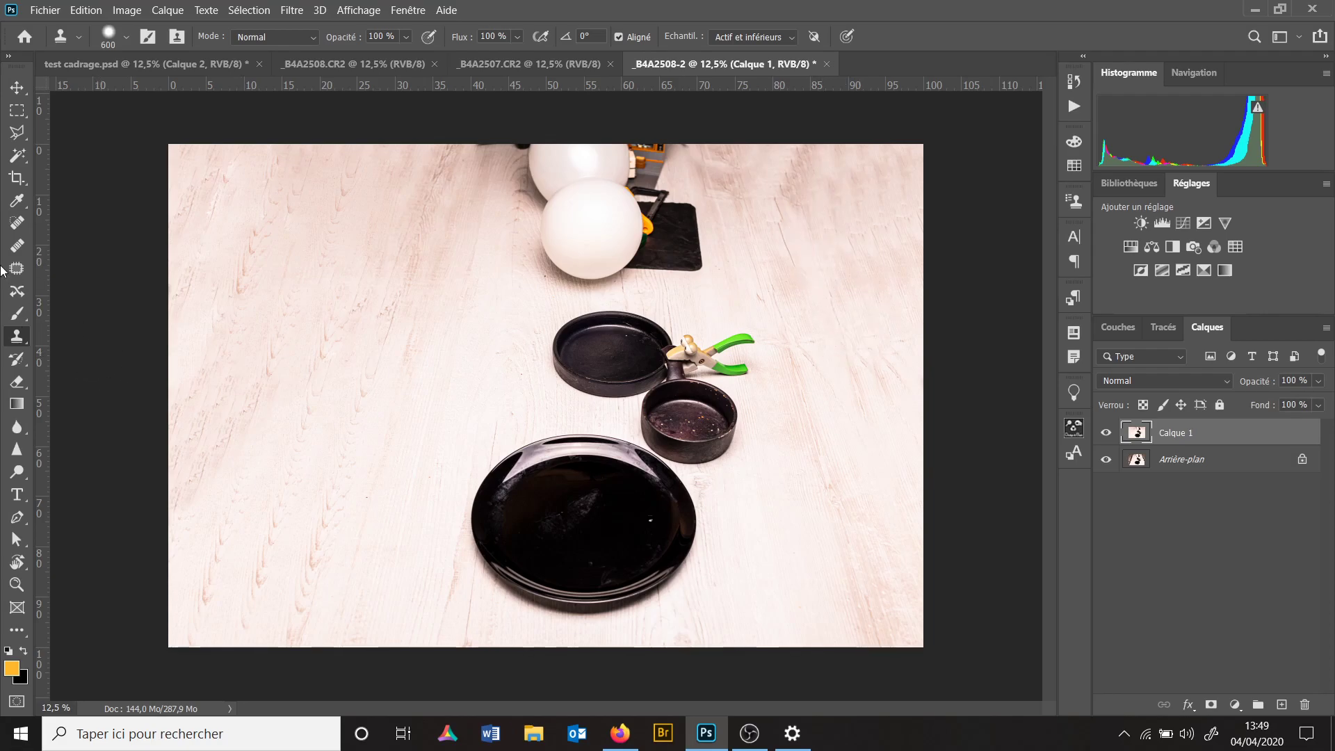
# Patch the repeated clone marks in the photo's upper-right area with cleaner wood from below.
pyautogui.click(31, 269)
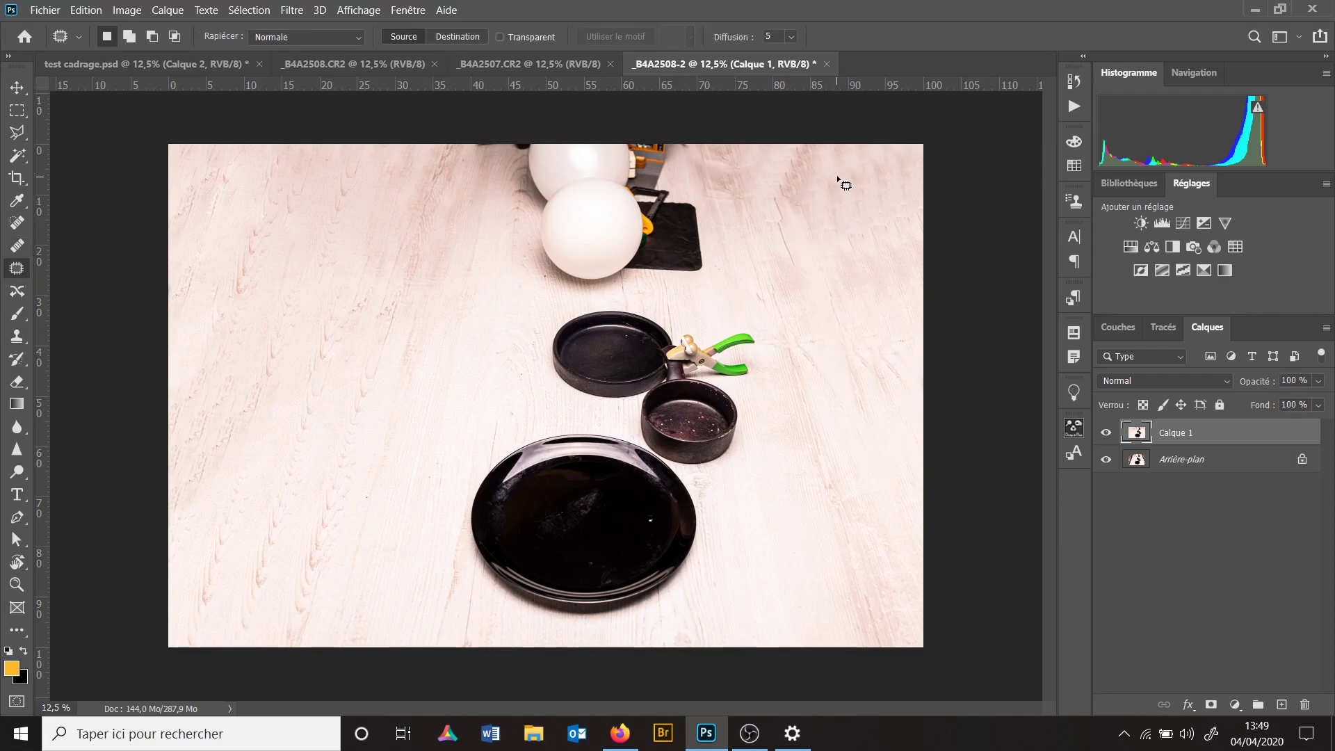
pyautogui.moveTo(872, 240)
pyautogui.mouseDown()
pyautogui.moveTo(833, 253)
pyautogui.moveTo(838, 322)
pyautogui.mouseUp()
pyautogui.hotkey('ctrl', 'd')
pyautogui.moveTo(813, 179); pyautogui.dragTo(852, 398)
pyautogui.hotkey('ctrl', 'd')
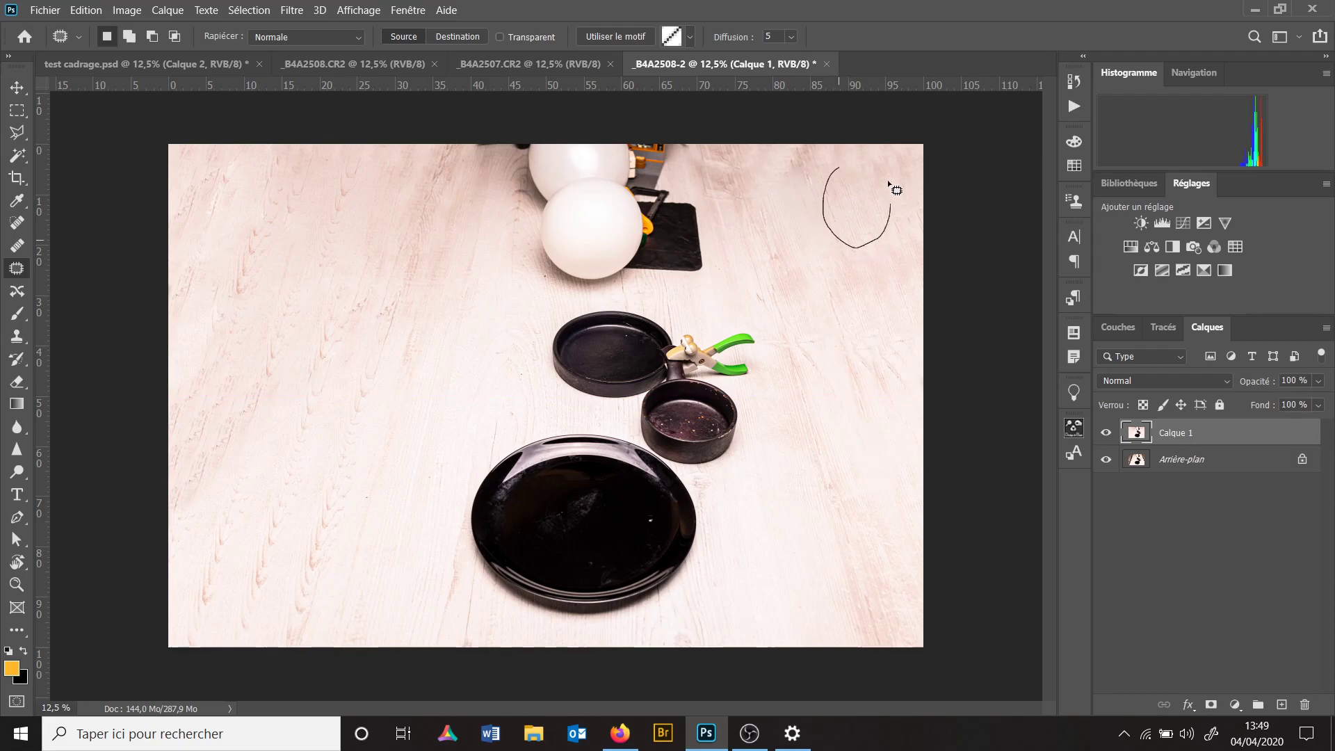
pyautogui.hotkey('ctrl', 'd')
# Patch two more areas of repeated grain along the tabletop's right side with wood from lower down.
pyautogui.moveTo(900, 235); pyautogui.dragTo(877, 237)
pyautogui.moveTo(862, 278)
pyautogui.mouseDown()
pyautogui.moveTo(862, 463)
pyautogui.moveTo(860, 450)
pyautogui.mouseUp()
pyautogui.hotkey('ctrl', 'd')
pyautogui.moveTo(847, 317)
pyautogui.mouseDown()
pyautogui.moveTo(872, 410)
pyautogui.moveTo(842, 403)
pyautogui.mouseUp()
pyautogui.moveTo(827, 489); pyautogui.dragTo(829, 489)
pyautogui.hotkey('ctrl', 'd')
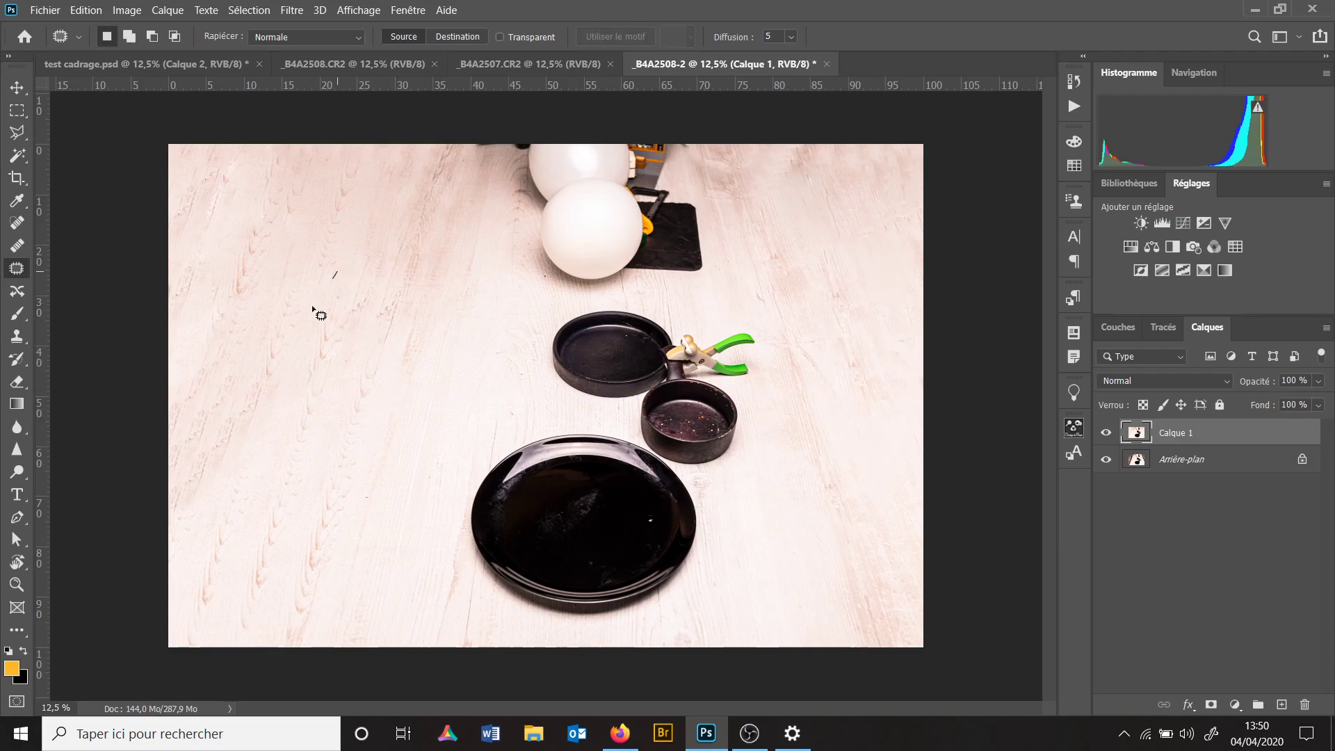
# Patch the long narrow patch of repeated grain left of the small black dish with wood from above it.
pyautogui.moveTo(347, 349); pyautogui.dragTo(337, 400)
pyautogui.moveTo(312, 298); pyautogui.dragTo(316, 202)
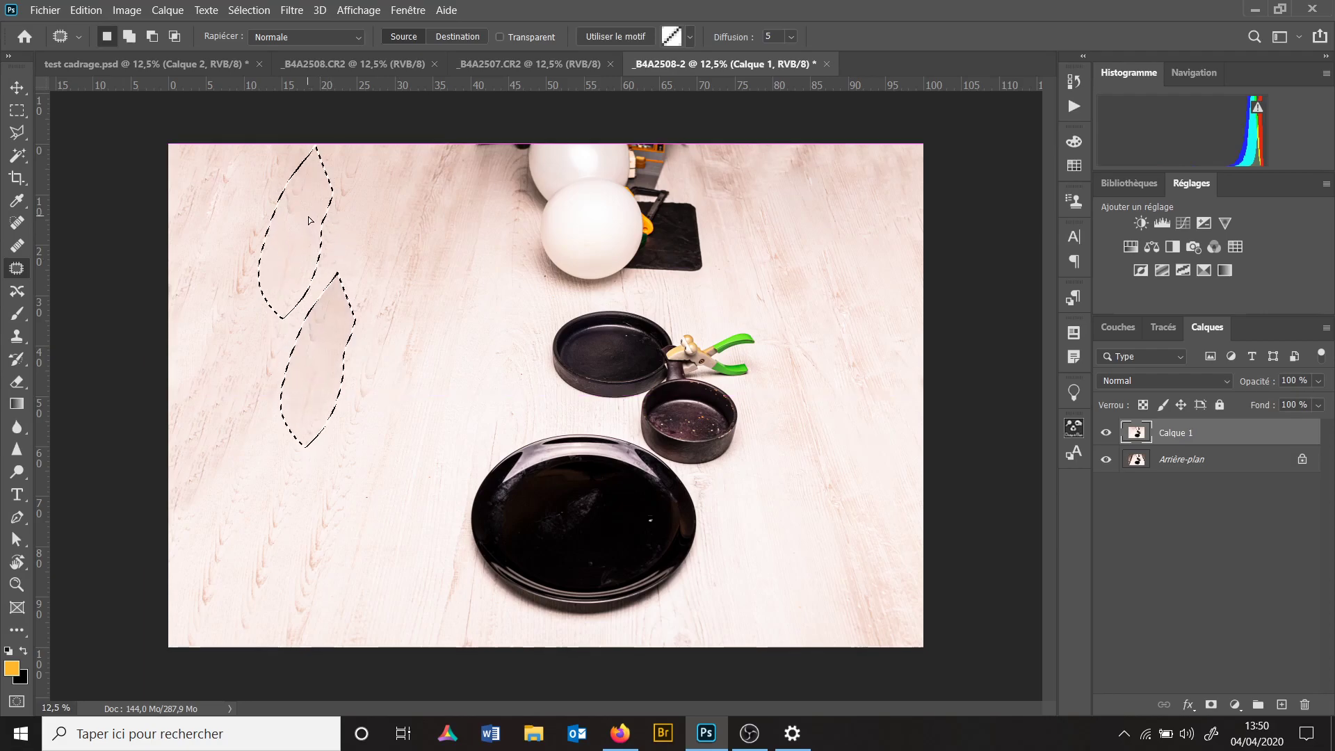
pyautogui.hotkey('ctrl', 'd')
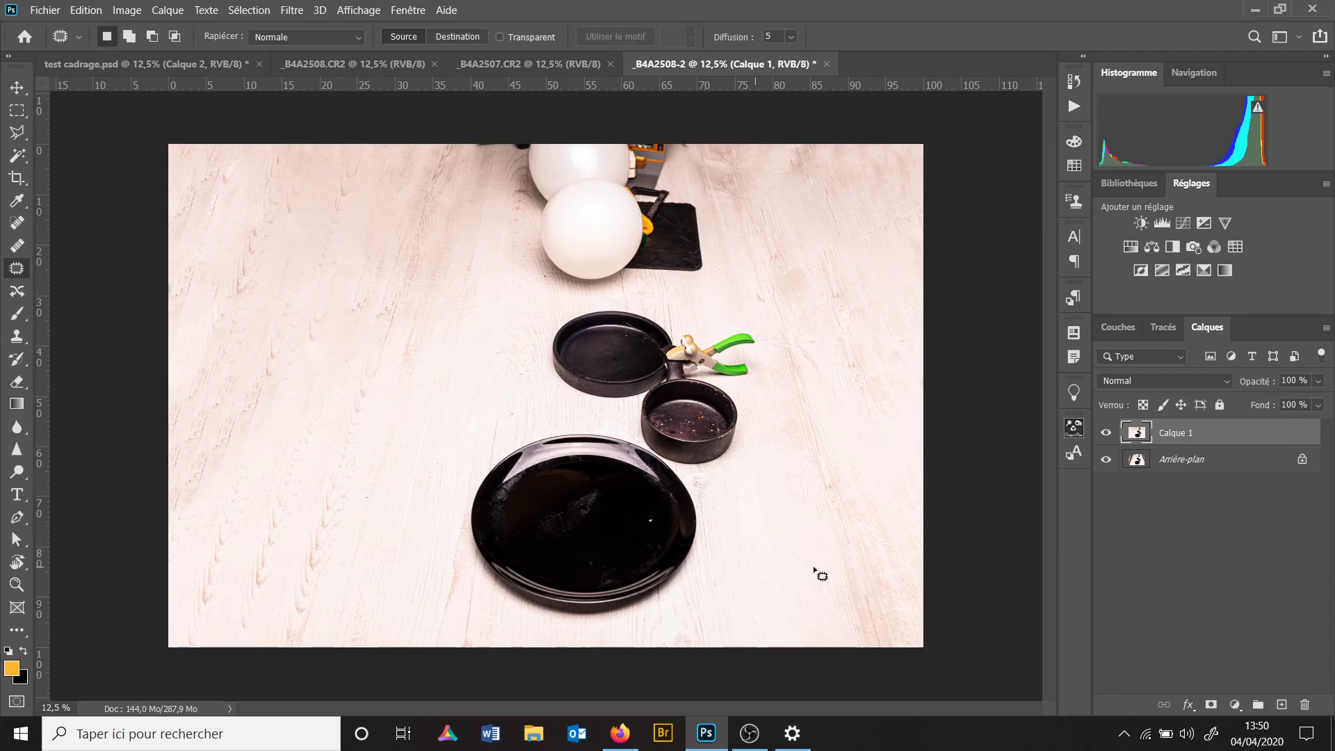
# Select the entire retouched layer, and in _B4A2507.CR2 duplicate the background layer and add an empty layer beneath the copy.
pyautogui.hotkey('ctrl', 'a')
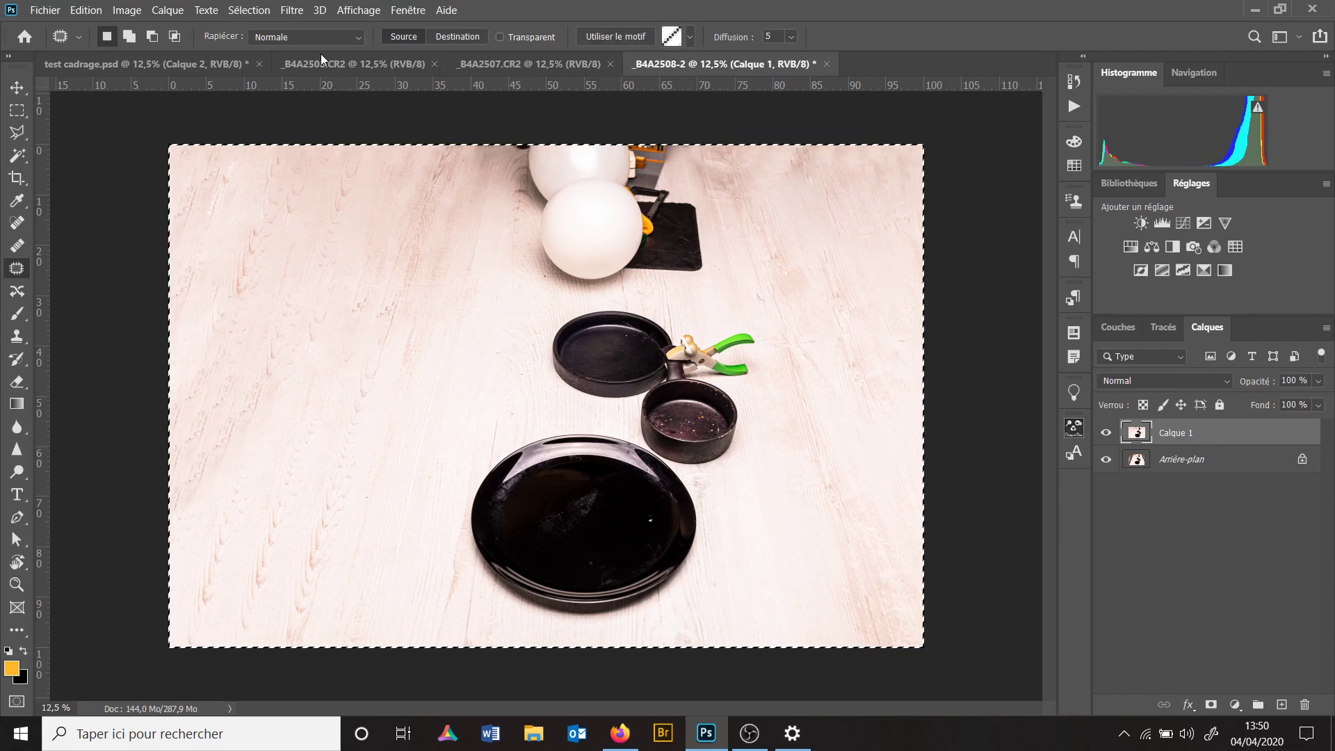
pyautogui.click(532, 67)
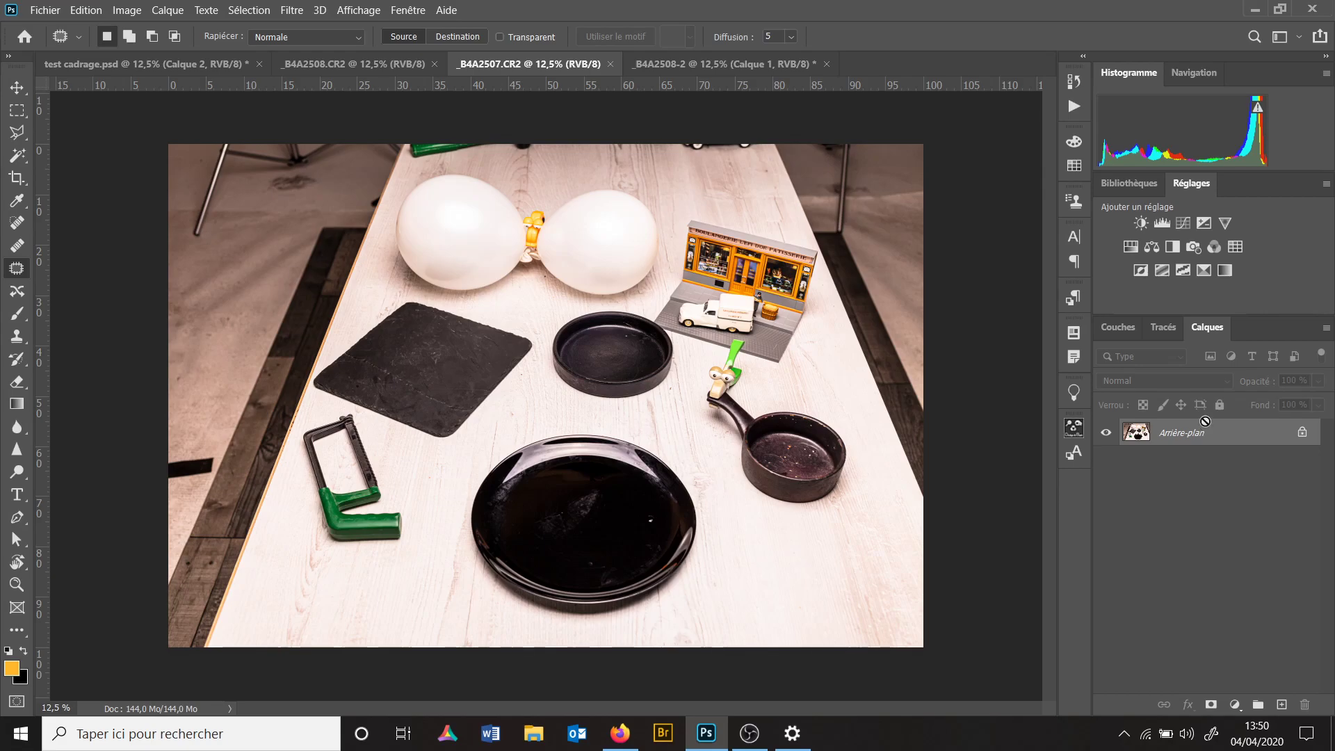
pyautogui.hotkey('ctrl', 'j')
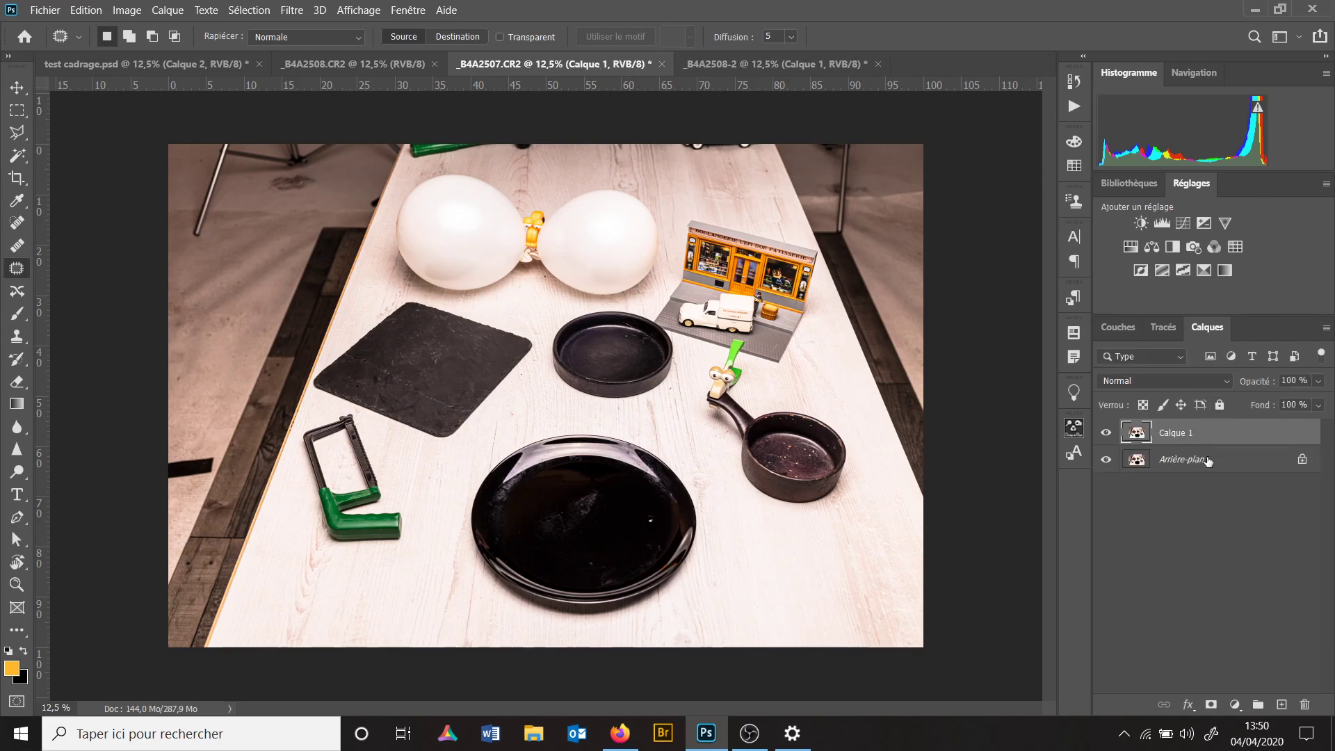
pyautogui.click(1208, 461)
pyautogui.hotkey('ctrl', 'j')
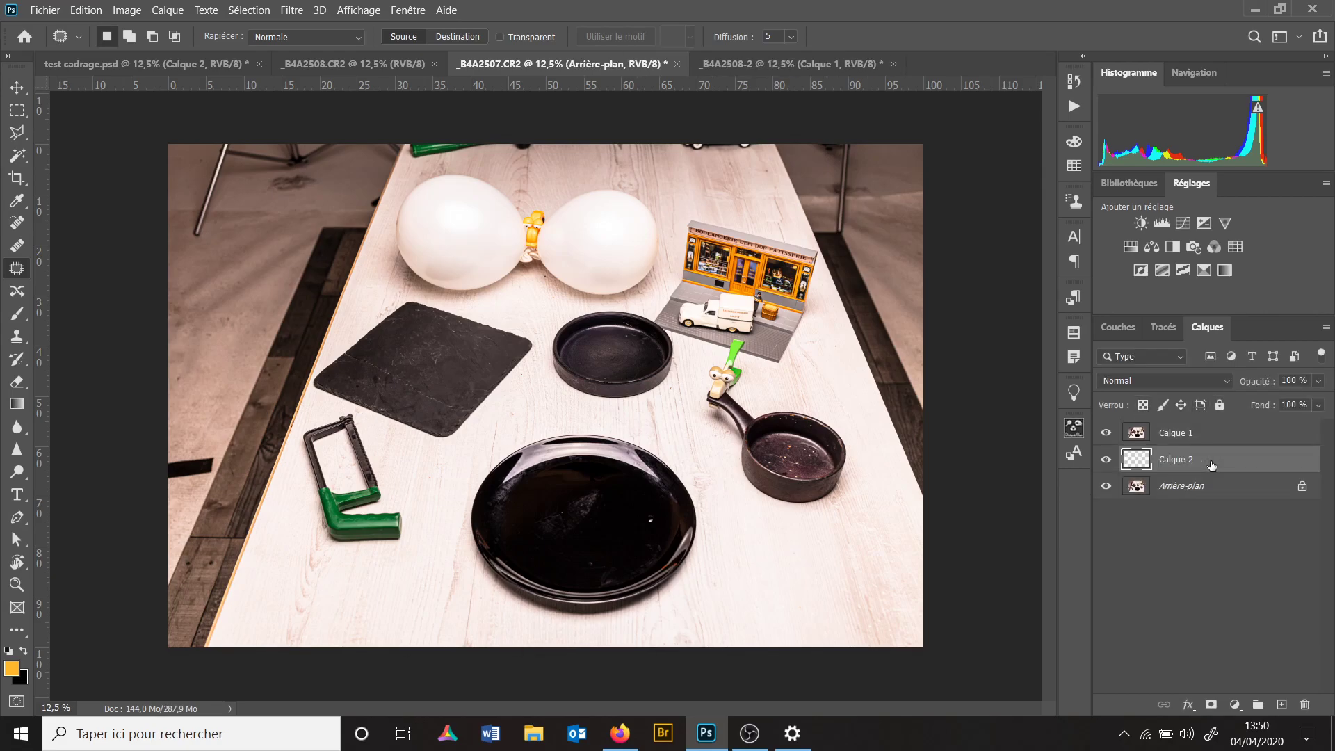
# Fill Calque 2 with the copied retouched tabletop, check it by toggling Calque 1's visibility, and add a layer mask to Calque 1.
pyautogui.click(1106, 433)
pyautogui.click(1106, 433)
pyautogui.click(1106, 434)
pyautogui.click(1107, 433)
pyautogui.click(1195, 428)
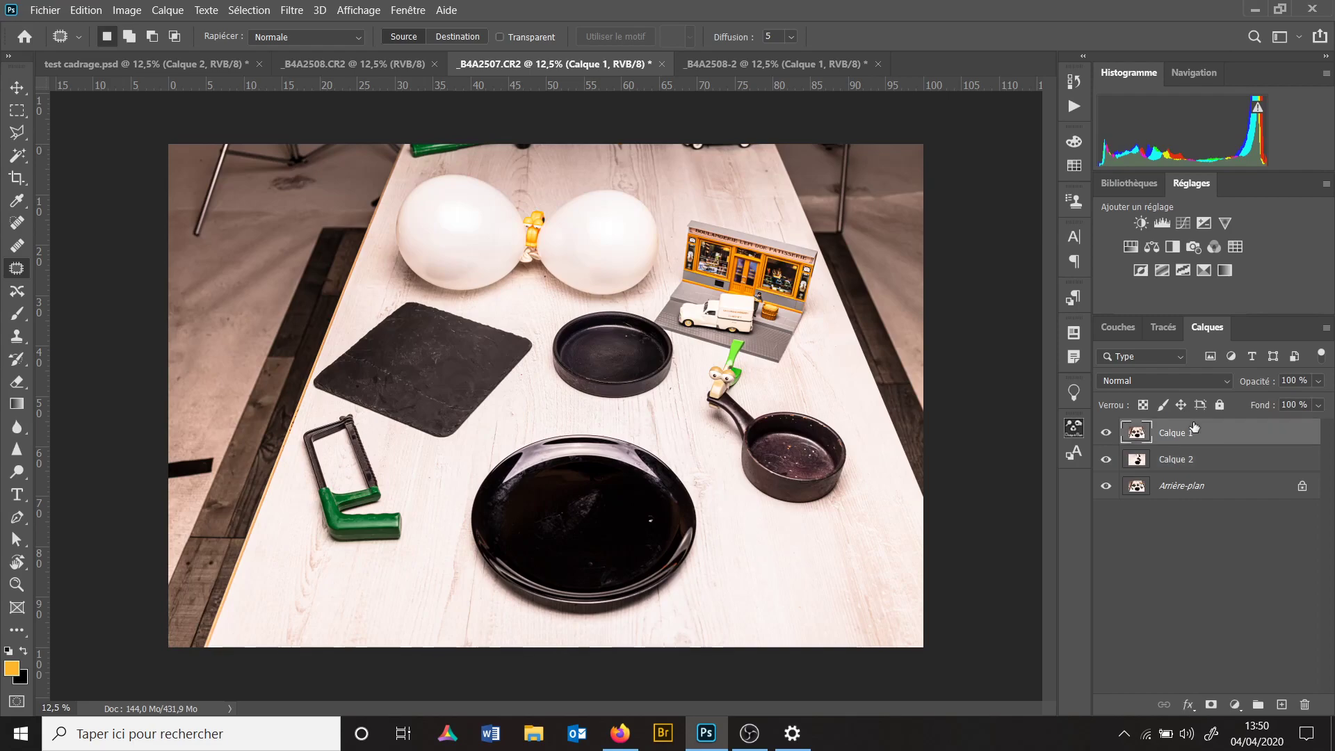
pyautogui.click(1210, 705)
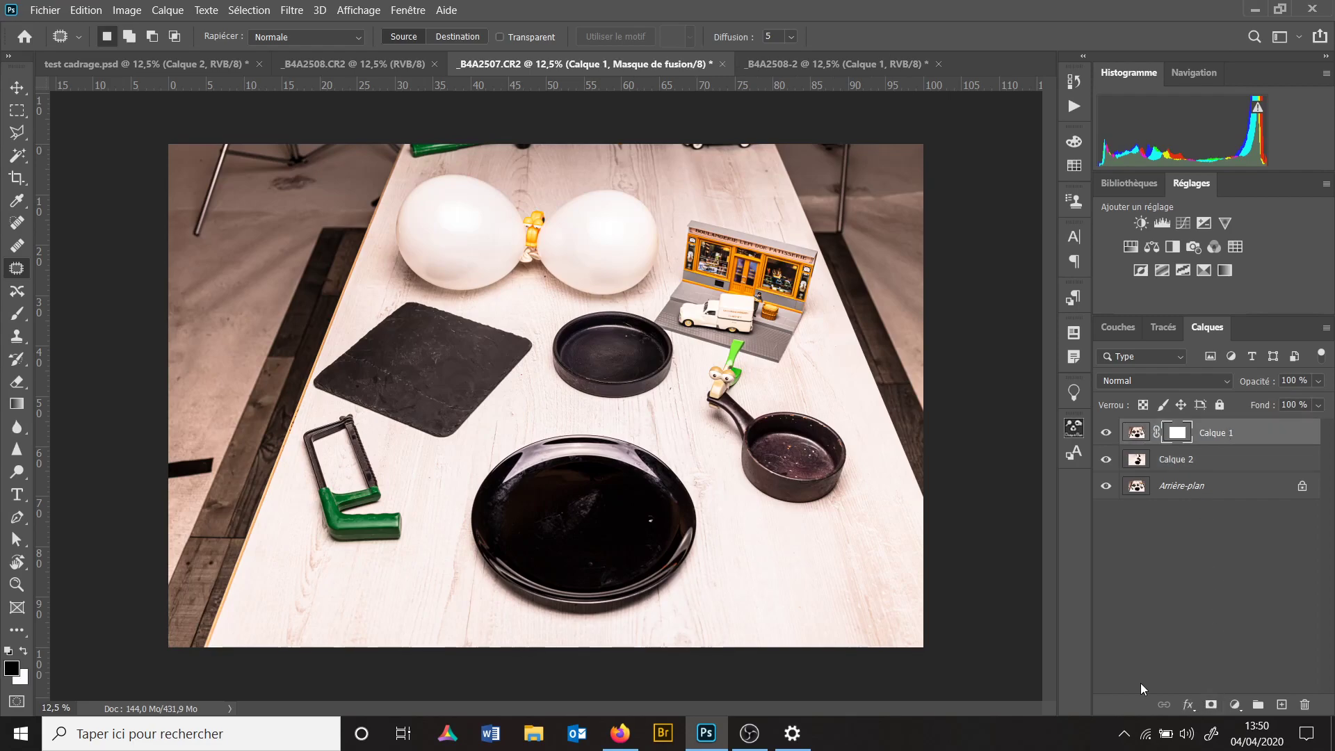
# Paint black on Calque 1's mask with a 600 px soft brush over the floor at the photo's lower left.
pyautogui.press('b')
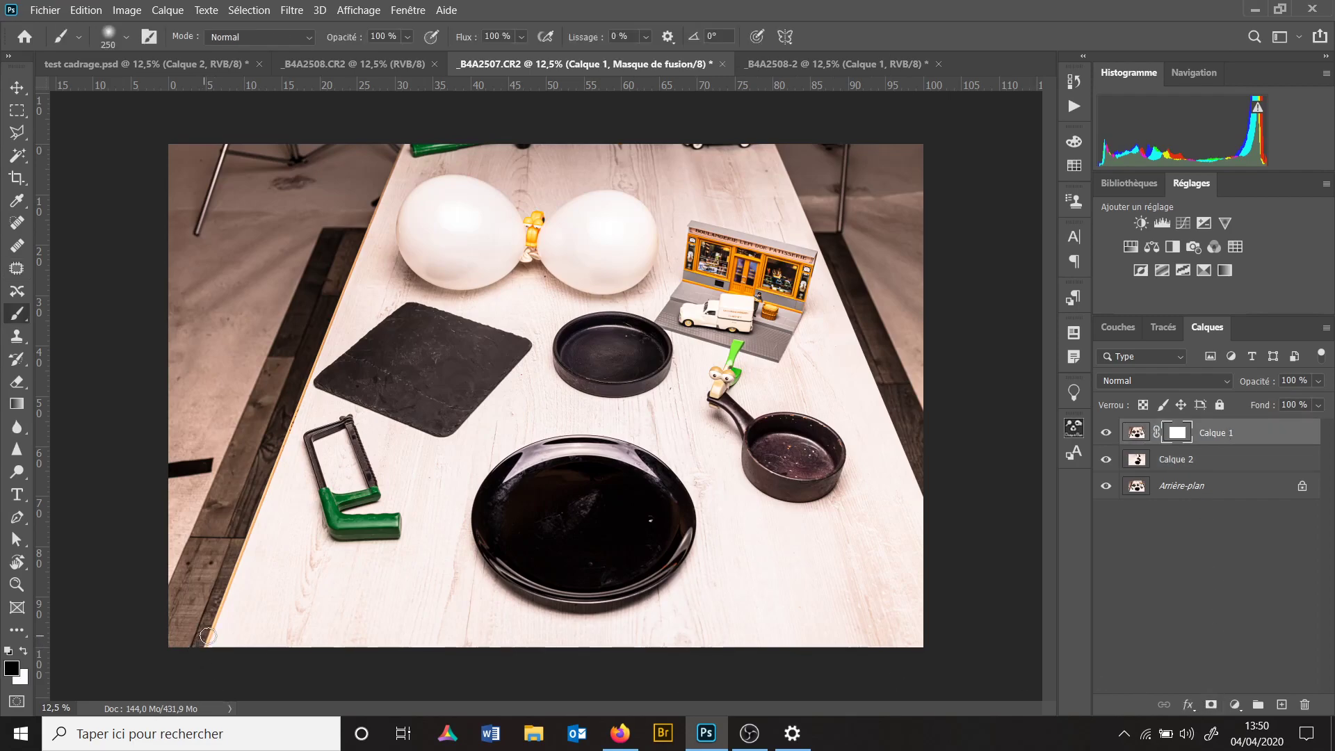
pyautogui.moveTo(238, 634)
pyautogui.mouseDown()
pyautogui.moveTo(207, 647)
pyautogui.moveTo(210, 626)
pyautogui.moveTo(183, 624)
pyautogui.moveTo(244, 555)
pyautogui.moveTo(236, 499)
pyautogui.moveTo(172, 538)
pyautogui.moveTo(196, 540)
pyautogui.moveTo(262, 485)
pyautogui.moveTo(248, 487)
pyautogui.moveTo(262, 445)
pyautogui.moveTo(169, 469)
pyautogui.mouseUp()
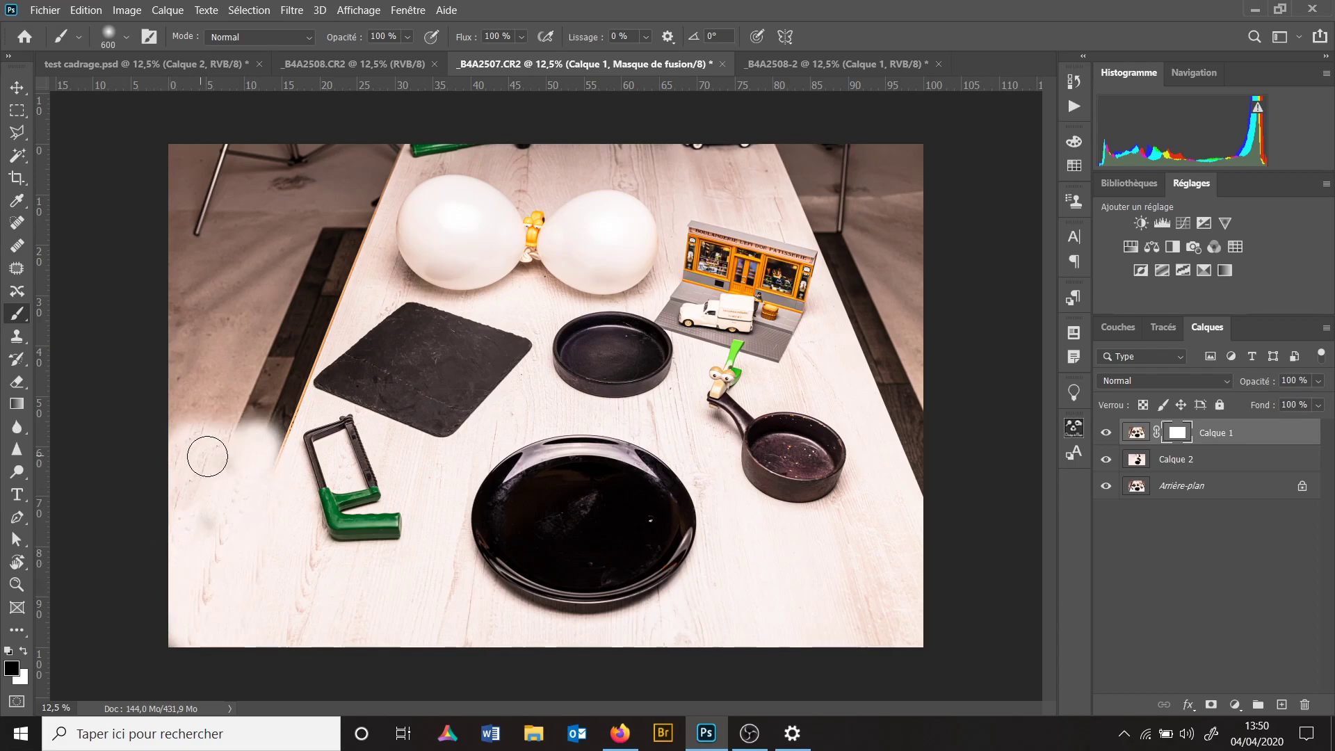
pyautogui.scroll(5, 349, 464)
pyautogui.moveTo(349, 462); pyautogui.dragTo(1012, 580)
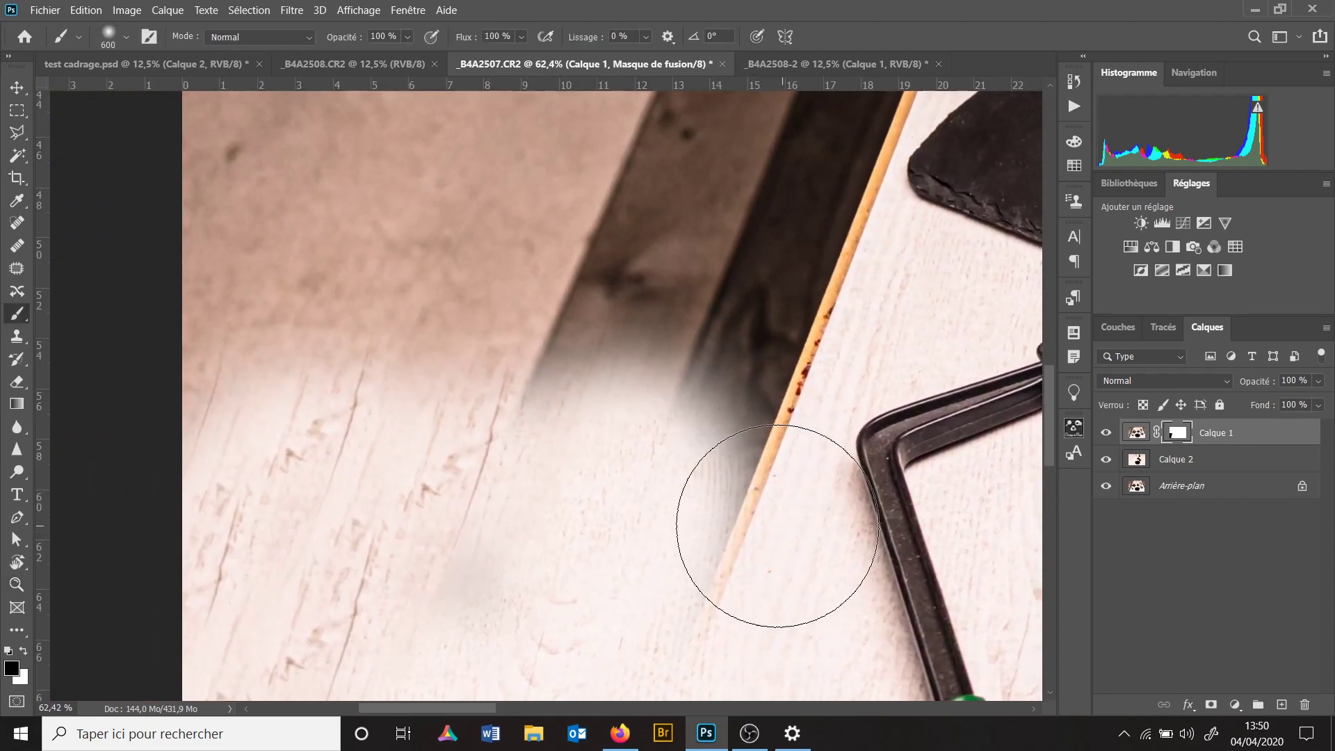
# Mask out the orange table edge and nearby floor between the green saw and the slate with a 300 px brush.
pyautogui.press('[')
pyautogui.press('[')
pyautogui.press('[')
pyautogui.moveTo(703, 506)
pyautogui.mouseDown()
pyautogui.moveTo(734, 455)
pyautogui.moveTo(687, 602)
pyautogui.moveTo(797, 324)
pyautogui.moveTo(775, 351)
pyautogui.moveTo(799, 267)
pyautogui.moveTo(673, 418)
pyautogui.moveTo(706, 306)
pyautogui.moveTo(341, 404)
pyautogui.moveTo(511, 351)
pyautogui.mouseUp()
pyautogui.moveTo(696, 377); pyautogui.dragTo(554, 638)
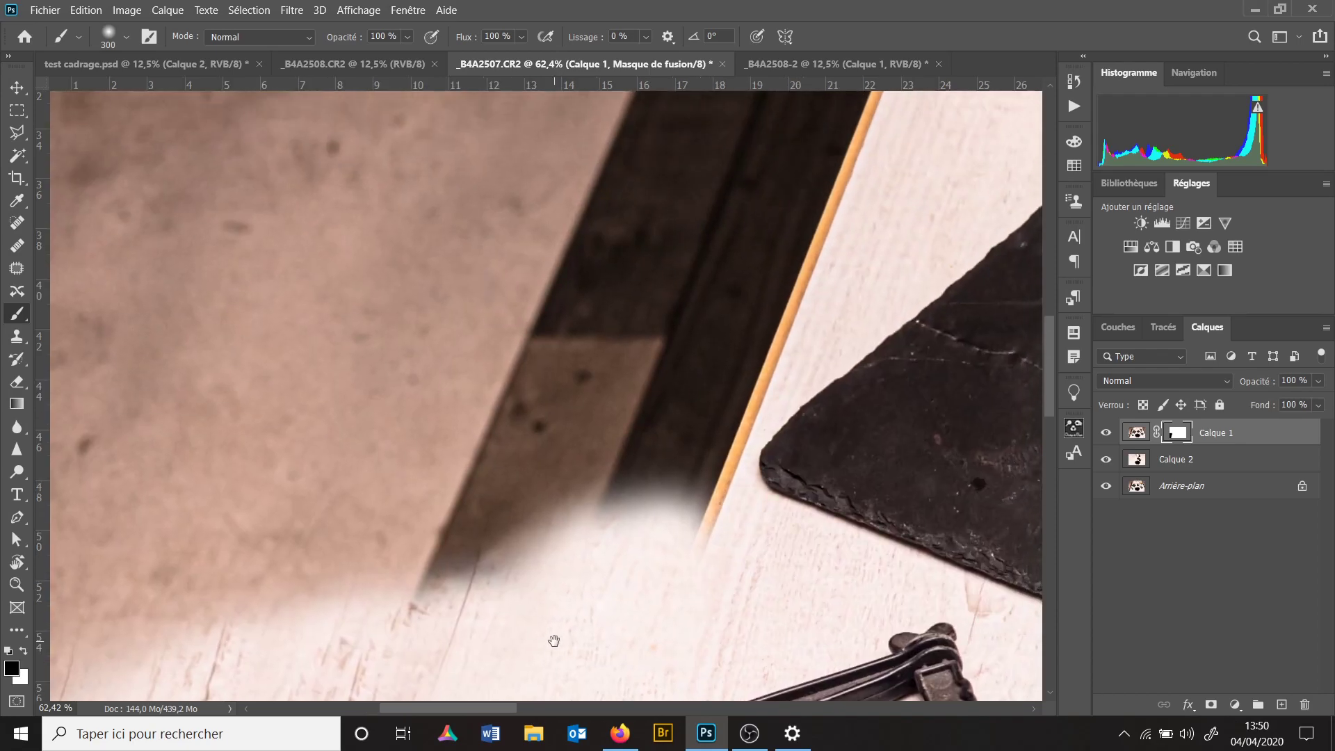
pyautogui.moveTo(634, 566)
pyautogui.mouseDown()
pyautogui.moveTo(673, 497)
pyautogui.moveTo(688, 528)
pyautogui.moveTo(725, 422)
pyautogui.moveTo(787, 328)
pyautogui.moveTo(792, 285)
pyautogui.moveTo(854, 171)
pyautogui.moveTo(745, 325)
pyautogui.moveTo(641, 524)
pyautogui.moveTo(676, 568)
pyautogui.mouseUp()
# Mask out the table's left edge beside the slate, up towards the left balloon, with a smaller brush.
pyautogui.press('[')
pyautogui.press('[')
pyautogui.moveTo(736, 423); pyautogui.dragTo(734, 459)
pyautogui.moveTo(810, 417)
pyautogui.mouseDown()
pyautogui.moveTo(754, 468)
pyautogui.moveTo(804, 436)
pyautogui.moveTo(682, 435)
pyautogui.mouseUp()
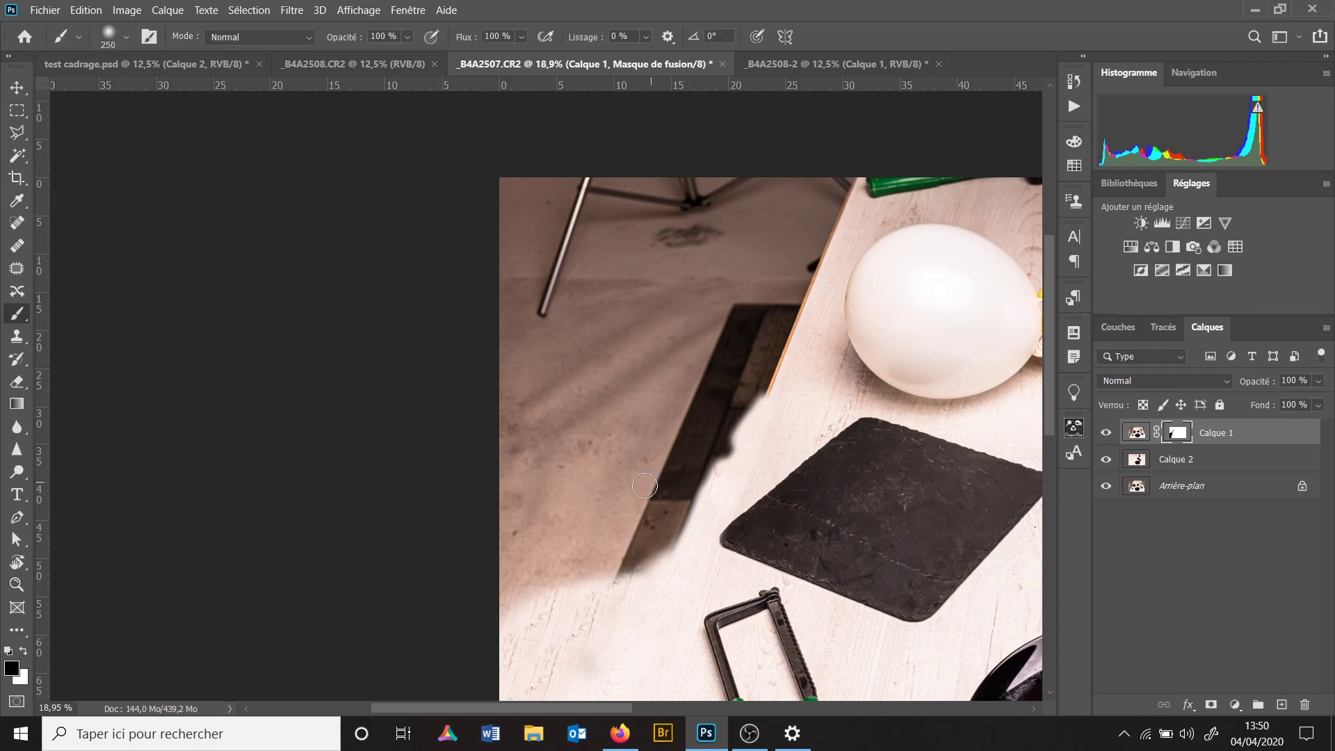
# Mask out the remaining floor, backdrop and tripod in the photo's upper-left area with a brush enlarged to 600 px.
pyautogui.press(']')
pyautogui.moveTo(656, 507)
pyautogui.mouseDown()
pyautogui.moveTo(686, 472)
pyautogui.moveTo(685, 504)
pyautogui.moveTo(602, 578)
pyautogui.moveTo(600, 520)
pyautogui.moveTo(545, 521)
pyautogui.moveTo(503, 543)
pyautogui.moveTo(533, 504)
pyautogui.moveTo(752, 377)
pyautogui.moveTo(735, 401)
pyautogui.moveTo(813, 208)
pyautogui.moveTo(712, 418)
pyautogui.moveTo(760, 332)
pyautogui.moveTo(715, 457)
pyautogui.moveTo(807, 301)
pyautogui.moveTo(677, 561)
pyautogui.moveTo(745, 408)
pyautogui.moveTo(706, 439)
pyautogui.moveTo(592, 352)
pyautogui.moveTo(412, 367)
pyautogui.moveTo(424, 430)
pyautogui.moveTo(490, 304)
pyautogui.moveTo(565, 355)
pyautogui.moveTo(557, 391)
pyautogui.moveTo(620, 436)
pyautogui.moveTo(620, 474)
pyautogui.moveTo(647, 465)
pyautogui.moveTo(630, 531)
pyautogui.moveTo(687, 440)
pyautogui.mouseUp()
pyautogui.moveTo(705, 291); pyautogui.dragTo(712, 224)
pyautogui.moveTo(634, 271)
pyautogui.mouseDown()
pyautogui.moveTo(554, 435)
pyautogui.moveTo(482, 415)
pyautogui.moveTo(491, 201)
pyautogui.moveTo(641, 238)
pyautogui.moveTo(566, 262)
pyautogui.moveTo(682, 124)
pyautogui.mouseUp()
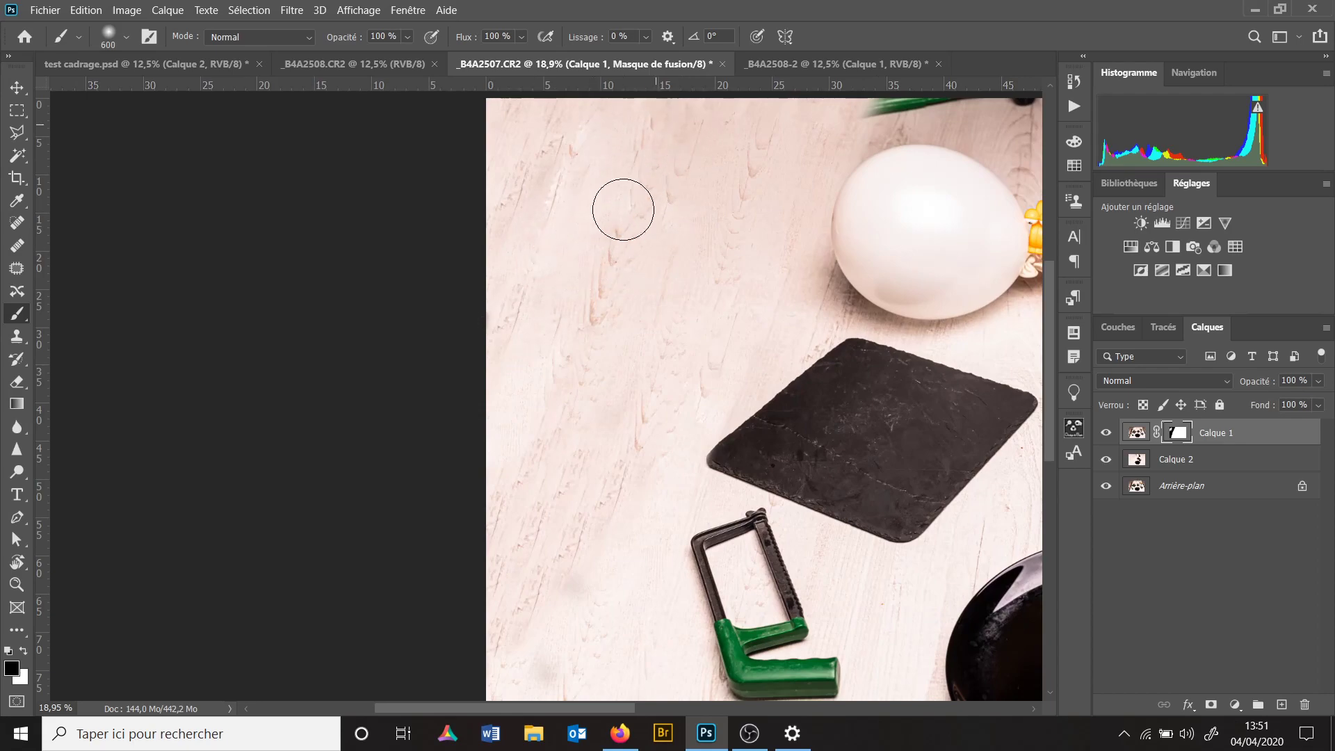
# Display Calque 1's mask alone, paint its unfinished lower-left corner black, and return to the image display.
pyautogui.keyDown('alt'); pyautogui.click(1186, 435); pyautogui.keyUp('alt')
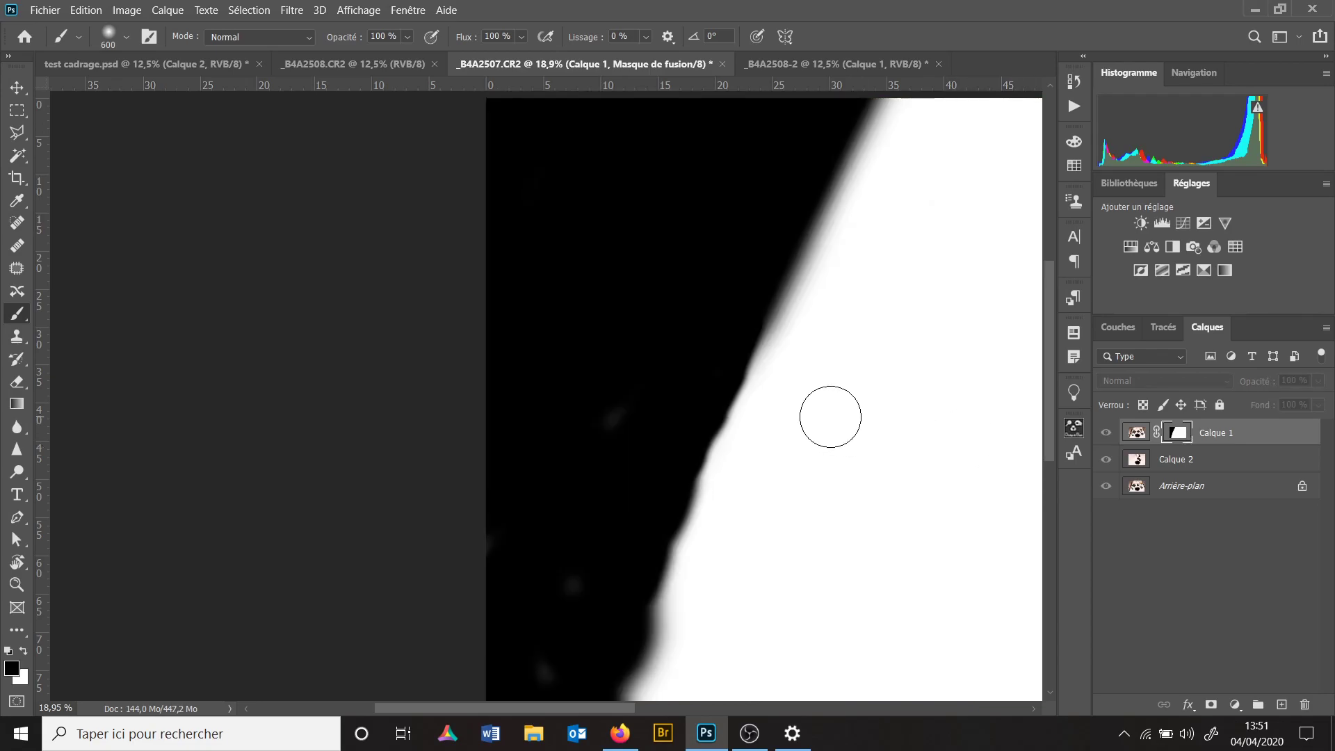
pyautogui.hotkey('ctrl', 'space')
pyautogui.moveTo(714, 310); pyautogui.dragTo(607, 342)
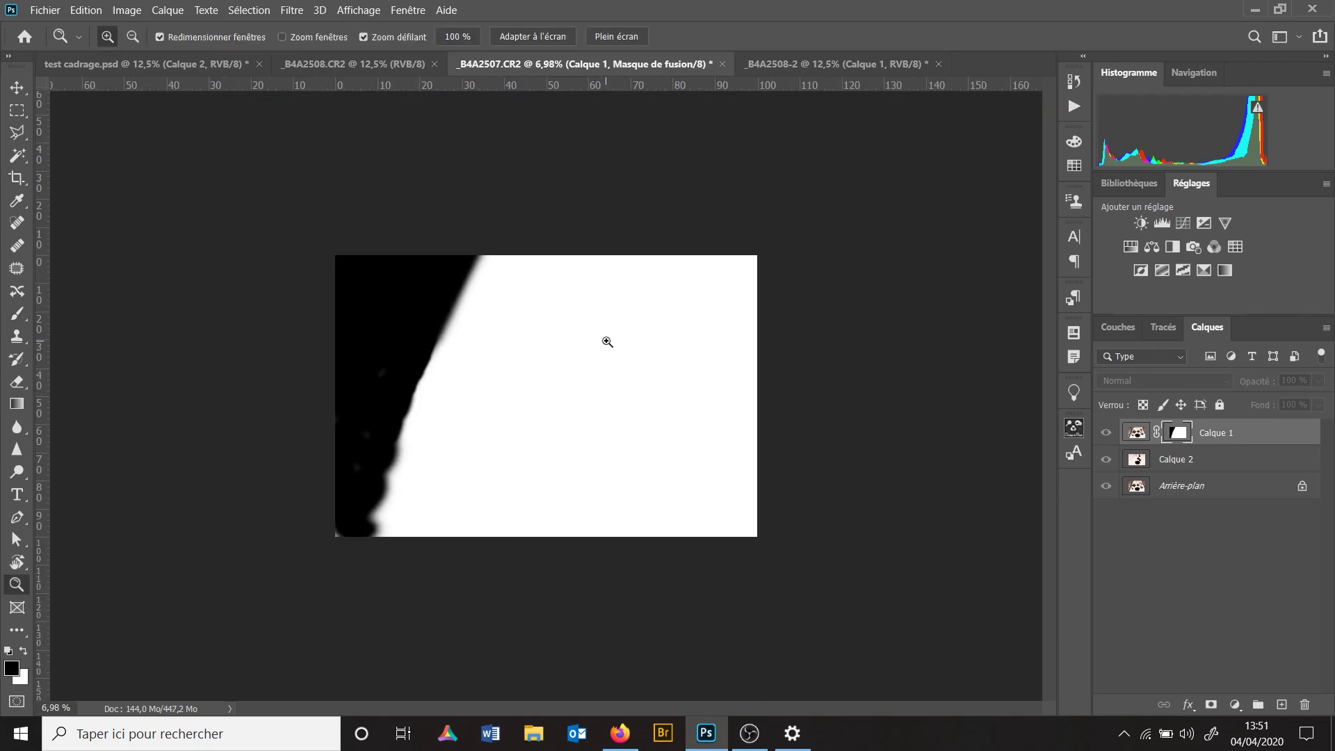
pyautogui.moveTo(363, 501); pyautogui.dragTo(472, 441)
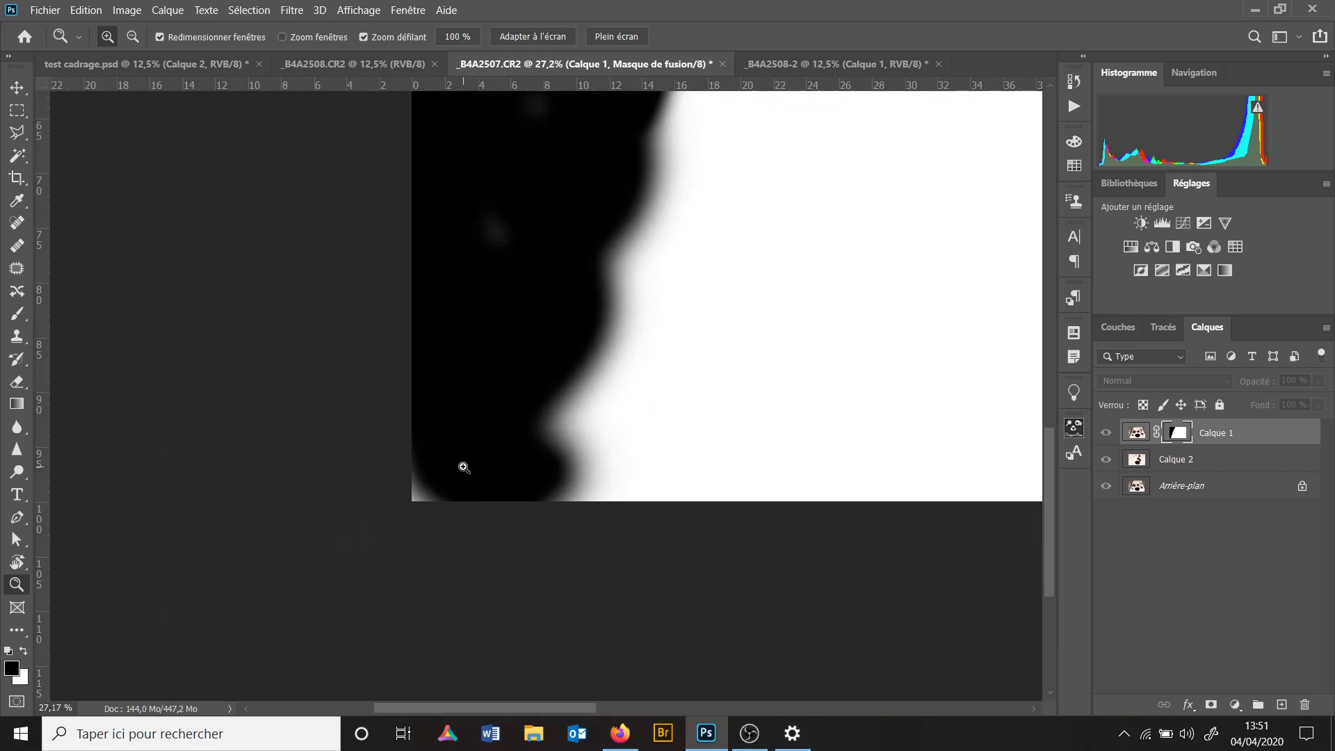
pyautogui.press('v')
pyautogui.press('b')
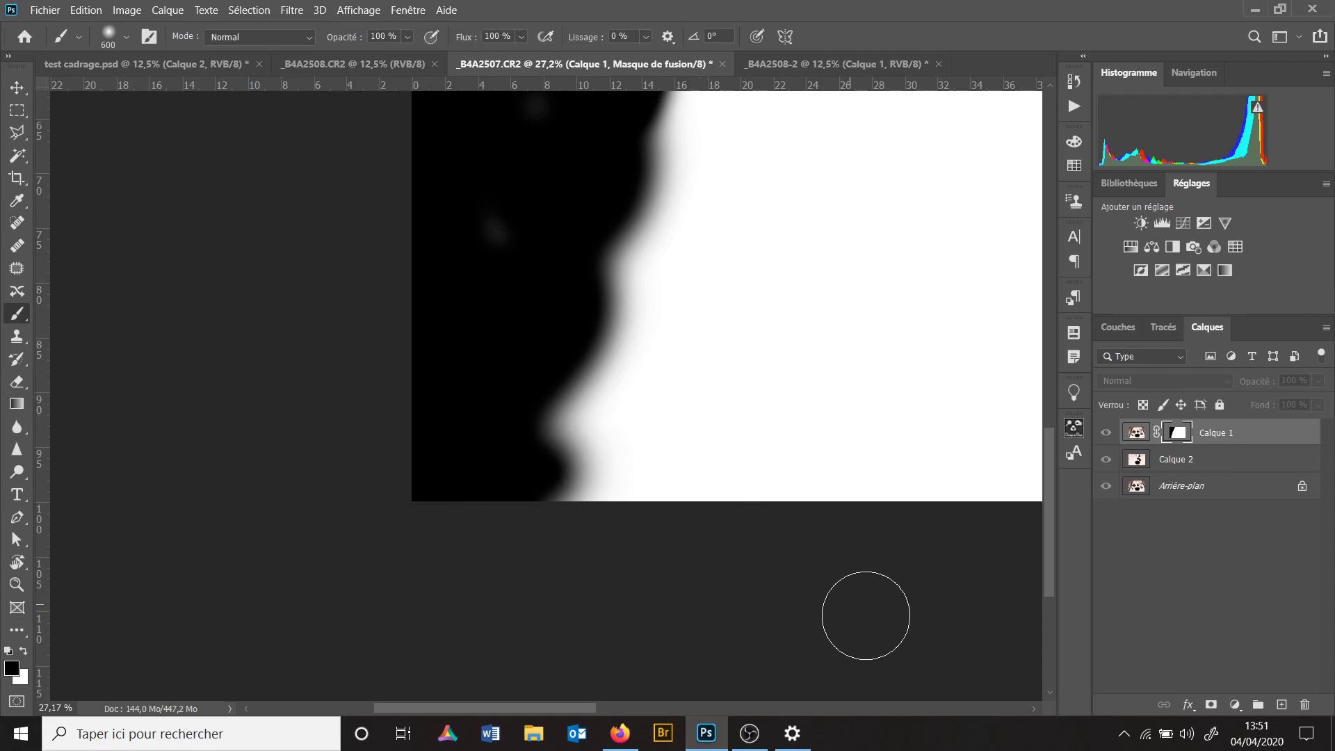
pyautogui.keyDown('alt'); pyautogui.click(1185, 433); pyautogui.keyUp('alt')
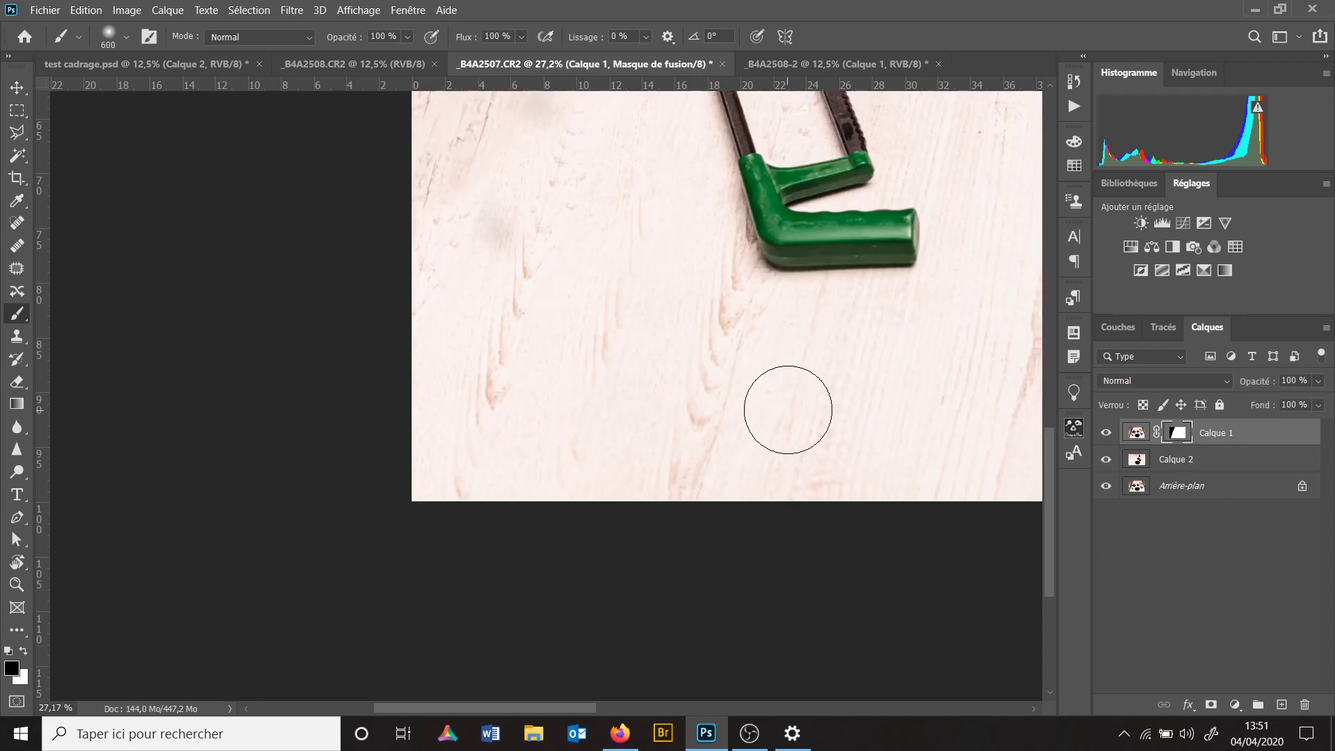
# Mask out the backdrop and floor to the right of the table with the 600 px brush.
pyautogui.moveTo(814, 403); pyautogui.dragTo(782, 460)
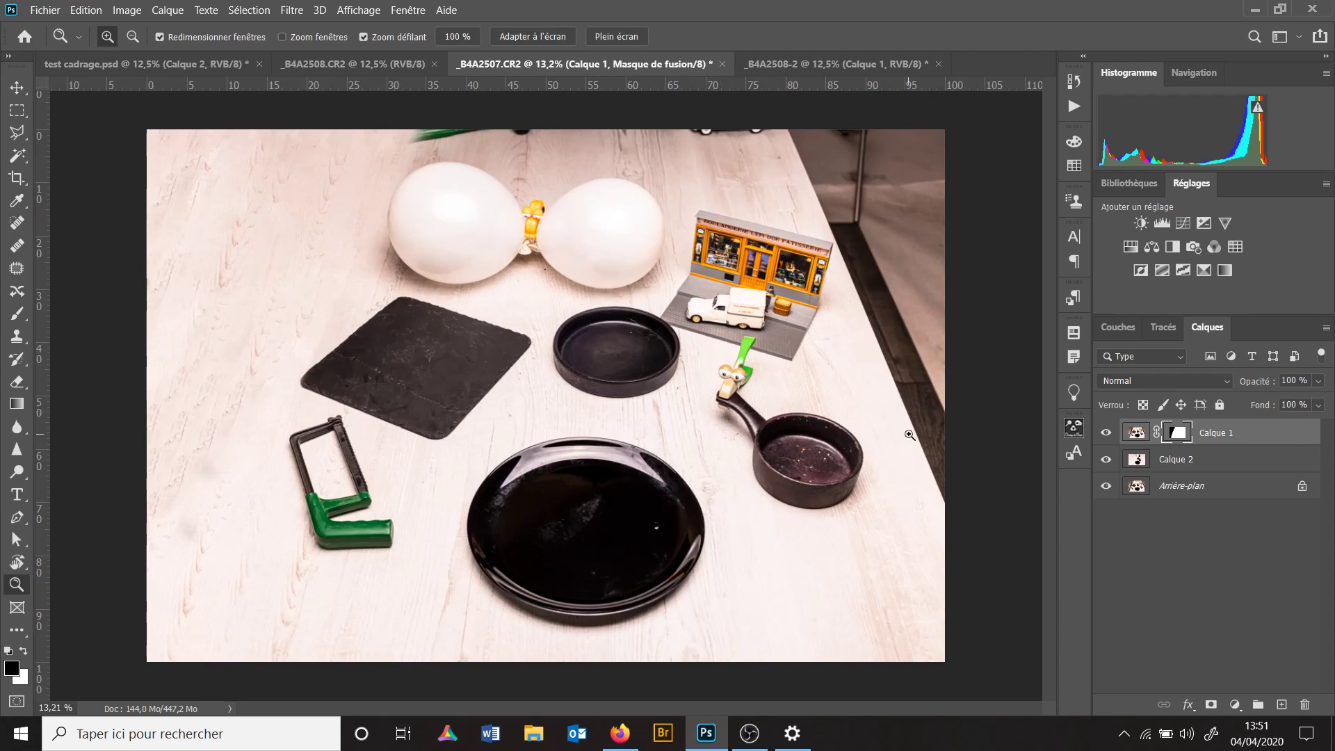
pyautogui.moveTo(903, 436)
pyautogui.mouseDown()
pyautogui.moveTo(931, 505)
pyautogui.moveTo(894, 341)
pyautogui.moveTo(895, 276)
pyautogui.moveTo(920, 422)
pyautogui.moveTo(926, 298)
pyautogui.moveTo(958, 312)
pyautogui.moveTo(946, 249)
pyautogui.mouseUp()
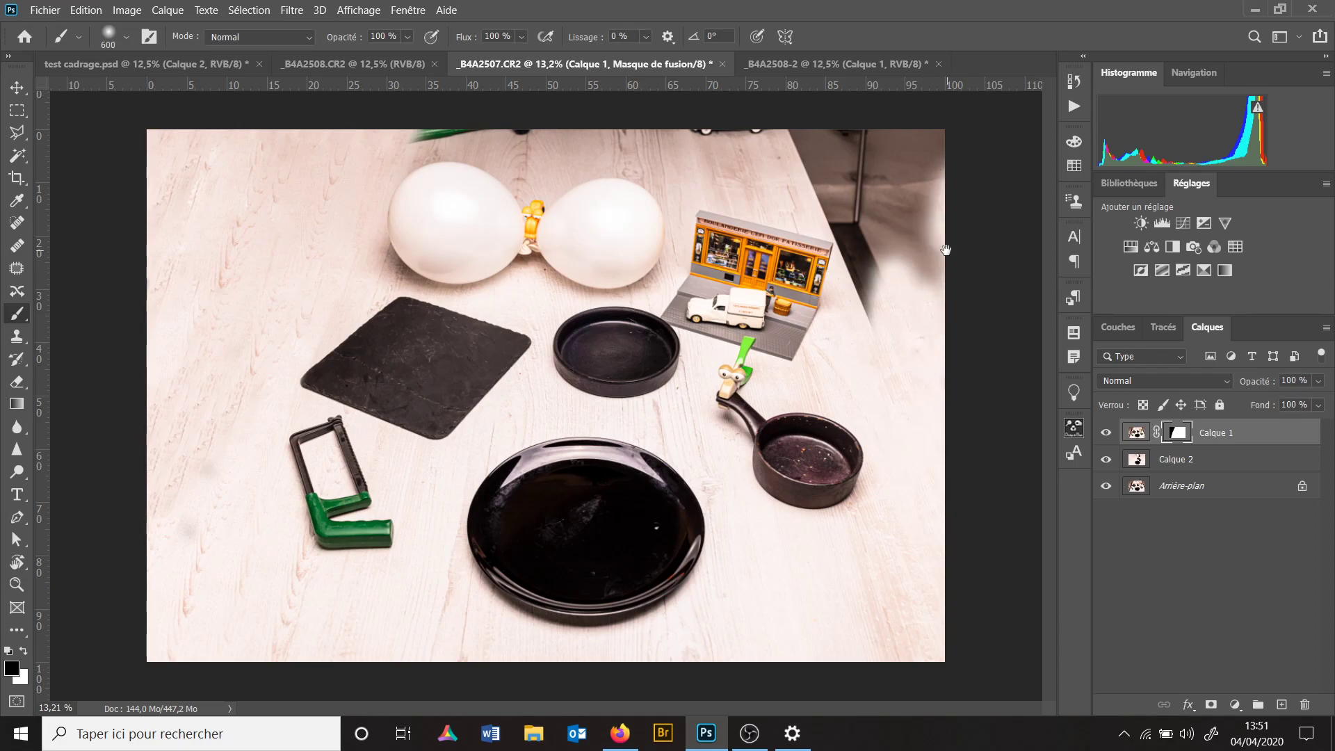
pyautogui.moveTo(925, 296)
pyautogui.mouseDown()
pyautogui.moveTo(930, 140)
pyautogui.moveTo(838, 149)
pyautogui.moveTo(699, 130)
pyautogui.moveTo(834, 146)
pyautogui.moveTo(832, 180)
pyautogui.moveTo(878, 137)
pyautogui.moveTo(908, 217)
pyautogui.moveTo(869, 236)
pyautogui.moveTo(869, 225)
pyautogui.moveTo(940, 248)
pyautogui.mouseUp()
# Mask out the leftover dark floor along the table's right edge beside the bakery model with a 175 px brush.
pyautogui.press('z')
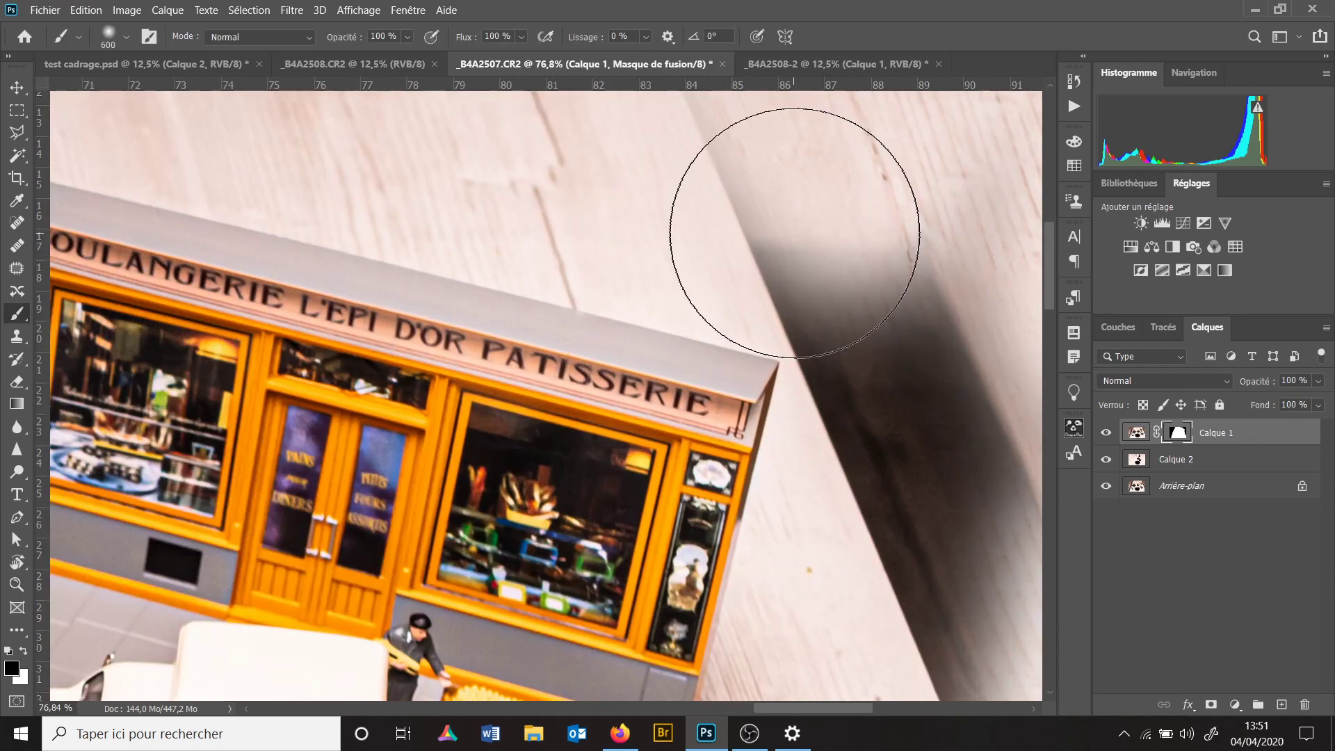
pyautogui.press('[')
pyautogui.press('[')
pyautogui.press('[')
pyautogui.press('[')
pyautogui.press('[')
pyautogui.press('[')
pyautogui.moveTo(754, 221)
pyautogui.mouseDown()
pyautogui.moveTo(787, 289)
pyautogui.moveTo(820, 313)
pyautogui.moveTo(837, 396)
pyautogui.moveTo(828, 259)
pyautogui.moveTo(948, 250)
pyautogui.moveTo(977, 268)
pyautogui.moveTo(983, 202)
pyautogui.moveTo(881, 451)
pyautogui.moveTo(855, 456)
pyautogui.moveTo(855, 513)
pyautogui.moveTo(950, 456)
pyautogui.moveTo(942, 265)
pyautogui.moveTo(909, 382)
pyautogui.moveTo(973, 616)
pyautogui.mouseUp()
pyautogui.moveTo(972, 616)
pyautogui.mouseDown()
pyautogui.moveTo(827, 460)
pyautogui.moveTo(879, 372)
pyautogui.mouseUp()
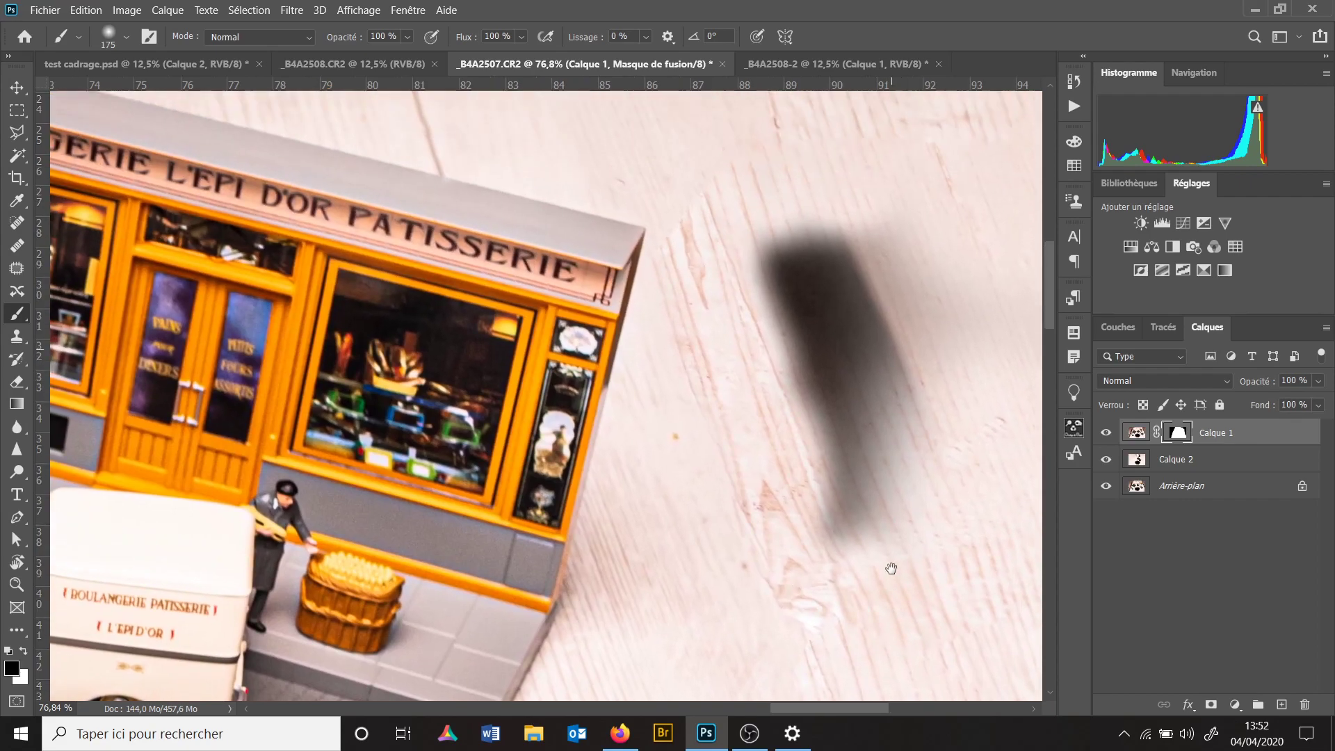
pyautogui.moveTo(888, 560)
pyautogui.mouseDown()
pyautogui.moveTo(888, 402)
pyautogui.moveTo(835, 465)
pyautogui.moveTo(811, 262)
pyautogui.moveTo(873, 396)
pyautogui.moveTo(837, 351)
pyautogui.moveTo(848, 427)
pyautogui.mouseUp()
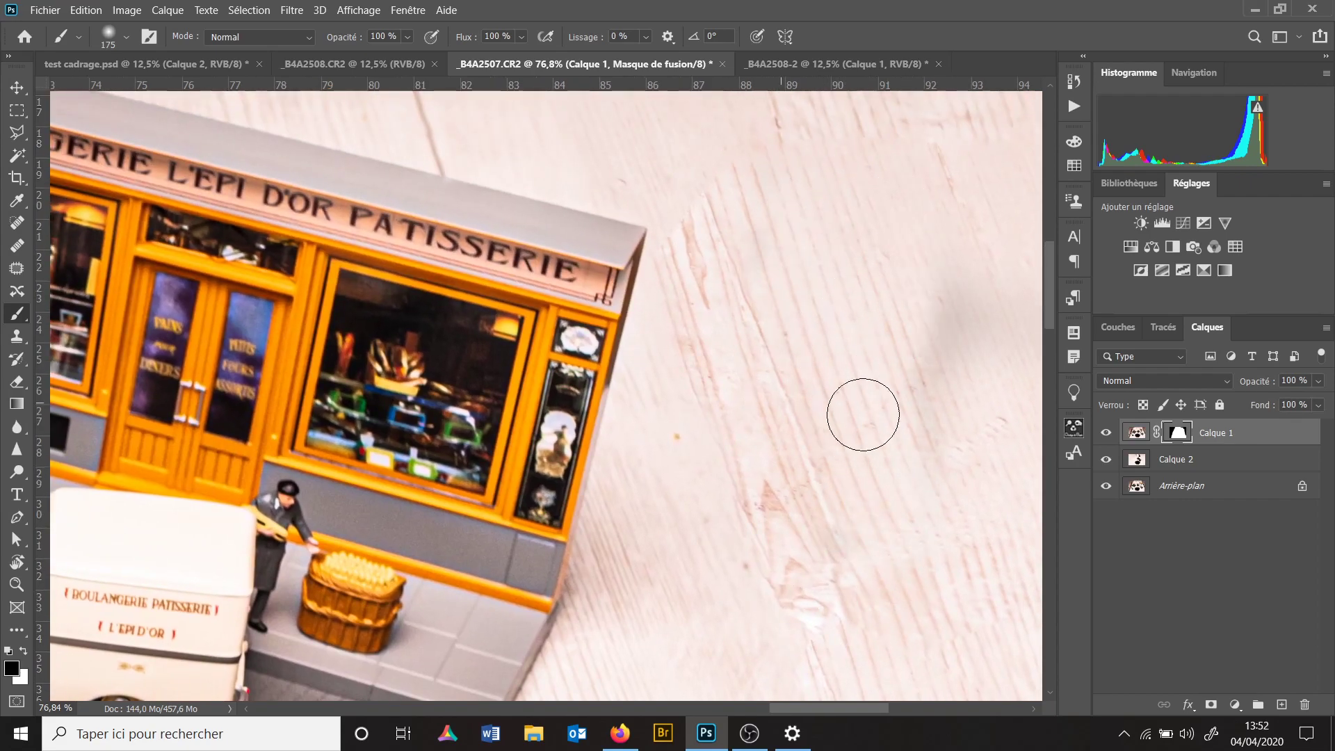
# Inspect Calque 1's mask on its own for gaps, and compare the whole image with Calque 2 hidden and shown.
pyautogui.press('z')
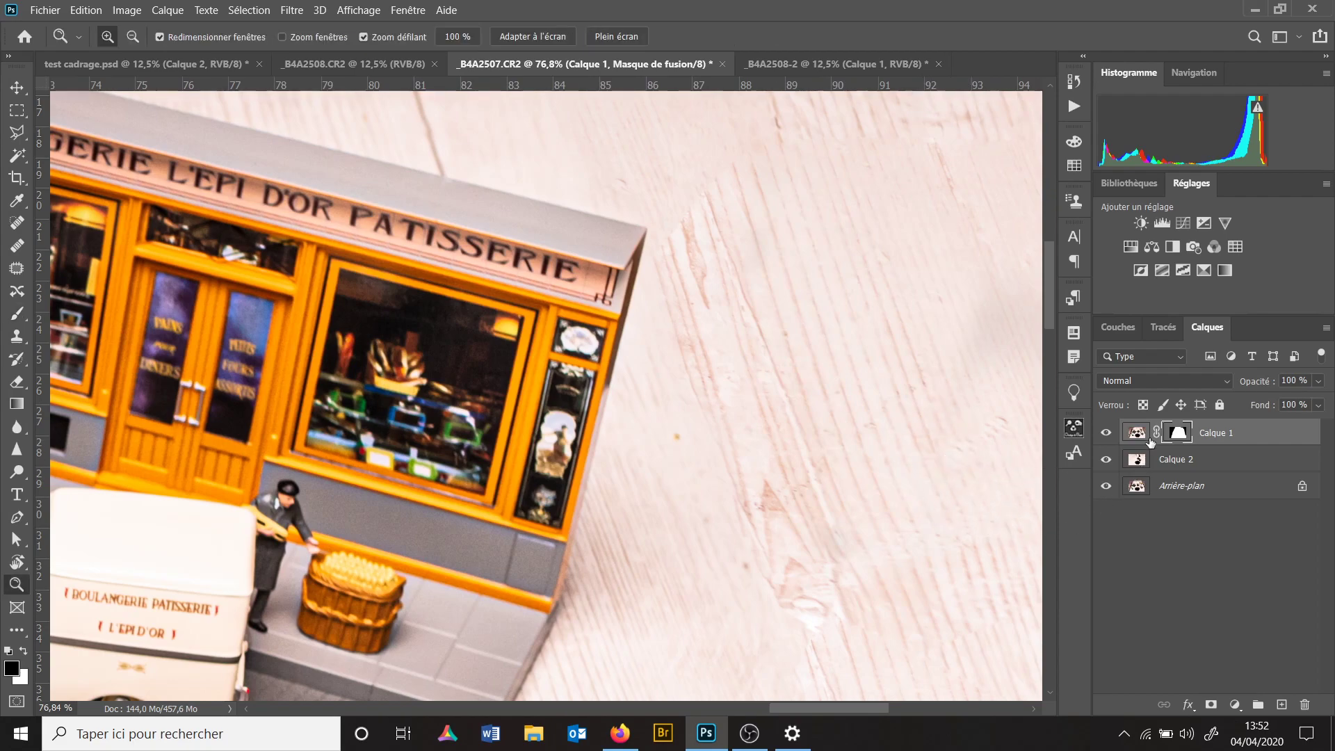
pyautogui.press('b')
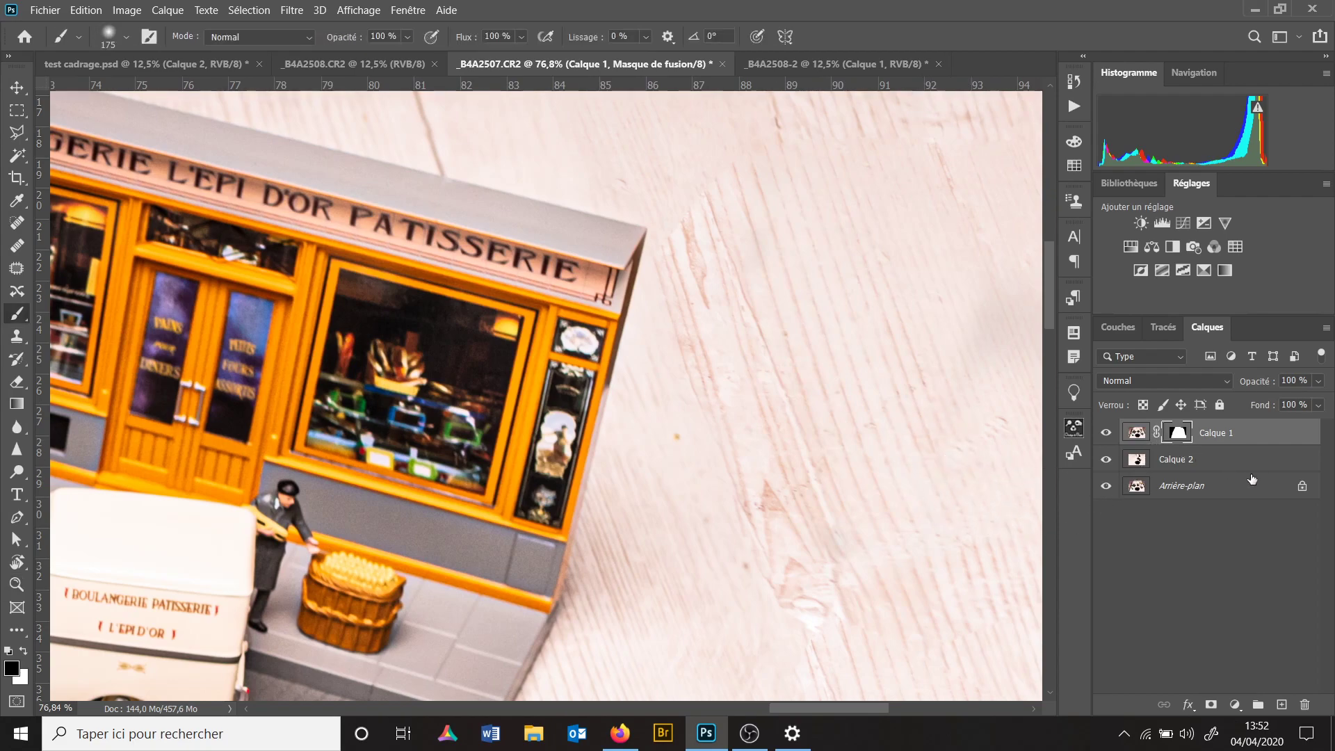
pyautogui.keyDown('alt'); pyautogui.click(1187, 437); pyautogui.keyUp('alt')
pyautogui.press('z')
pyautogui.moveTo(864, 382); pyautogui.dragTo(790, 403)
pyautogui.press('b')
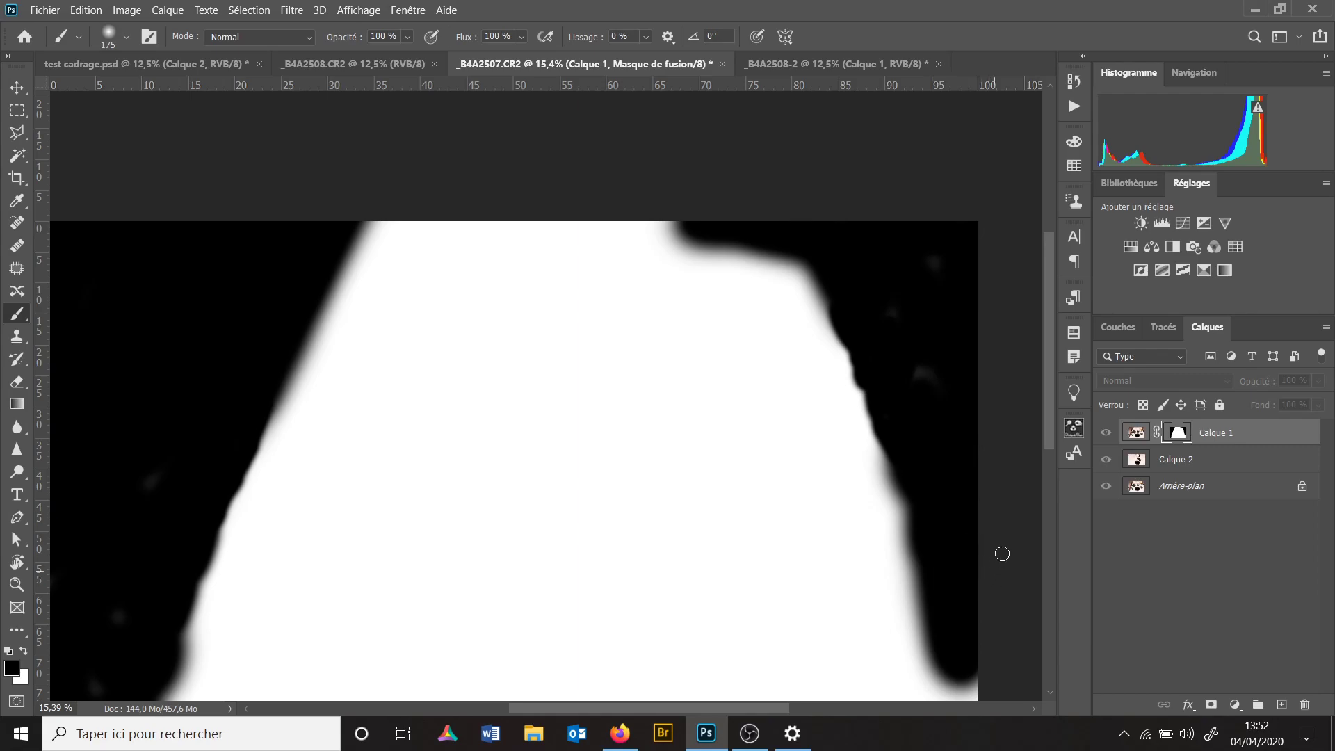
pyautogui.keyDown('alt'); pyautogui.click(1180, 434); pyautogui.keyUp('alt')
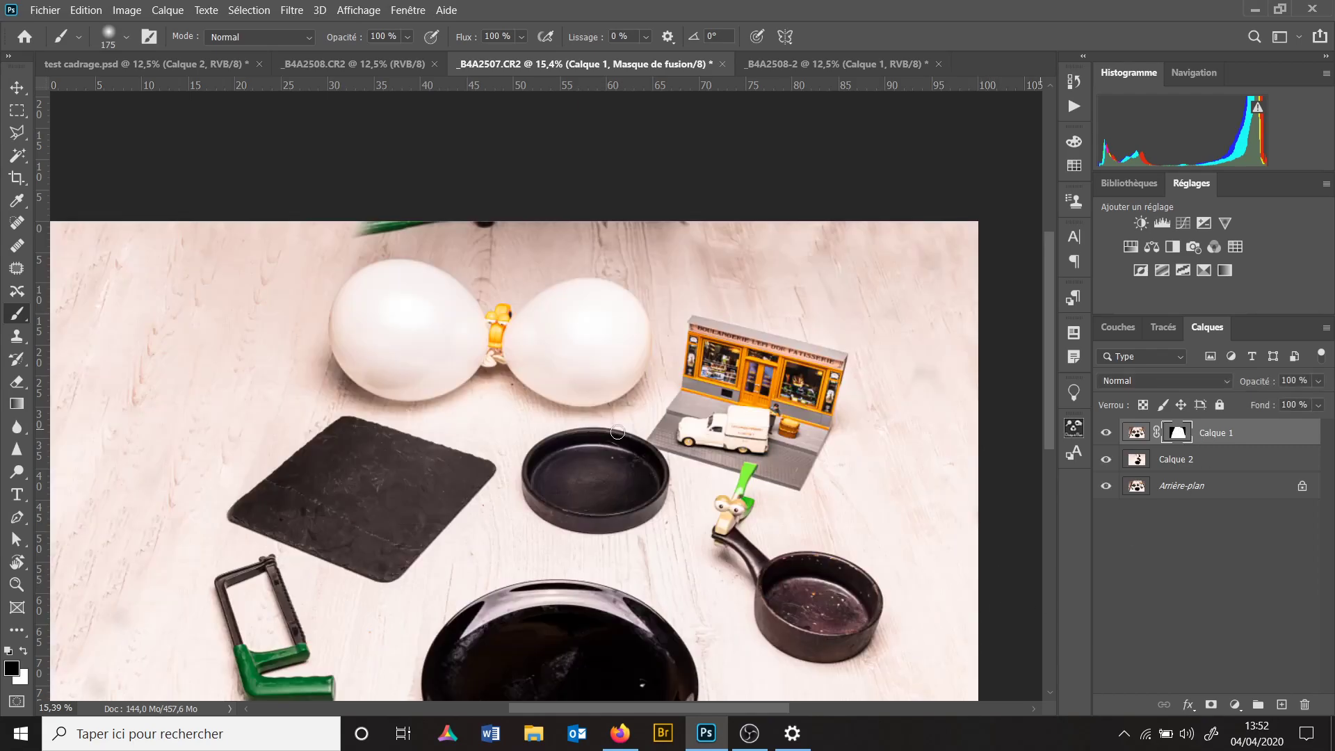
pyautogui.press('z')
pyautogui.moveTo(558, 430); pyautogui.dragTo(598, 430)
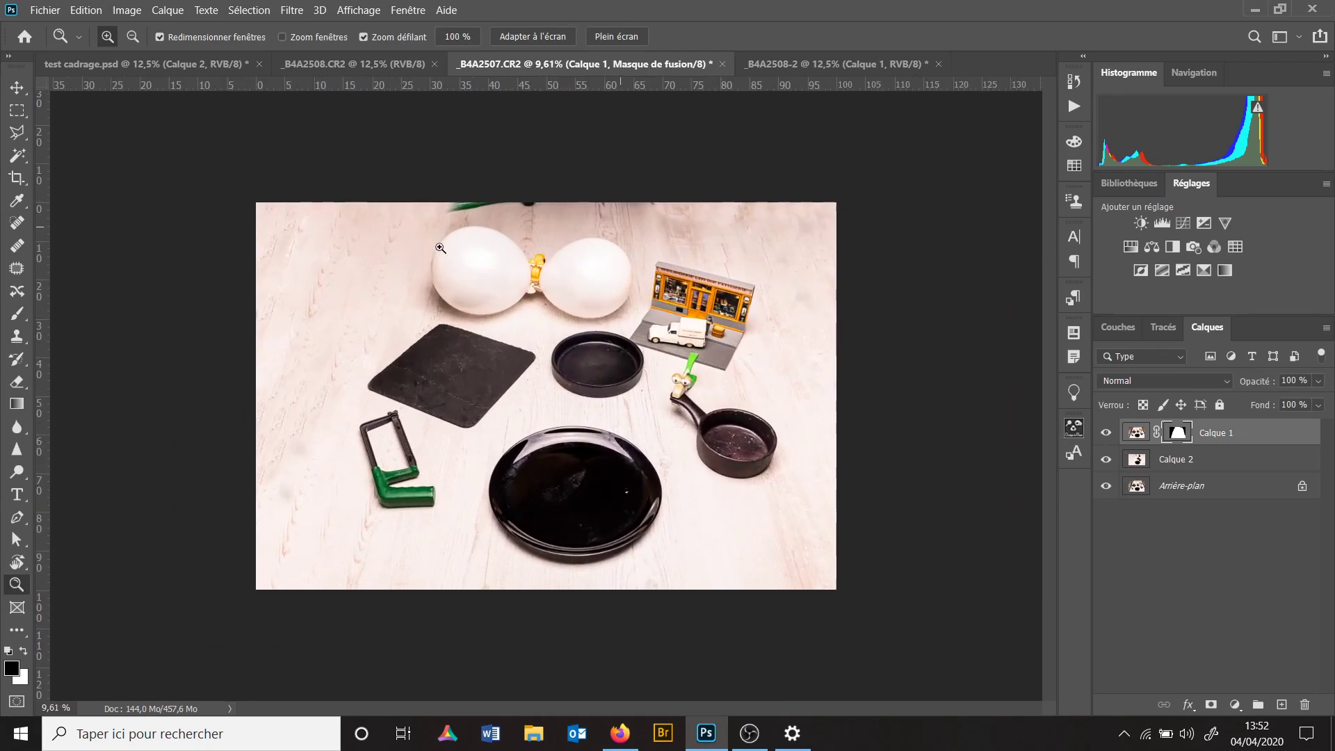
pyautogui.click(1106, 460)
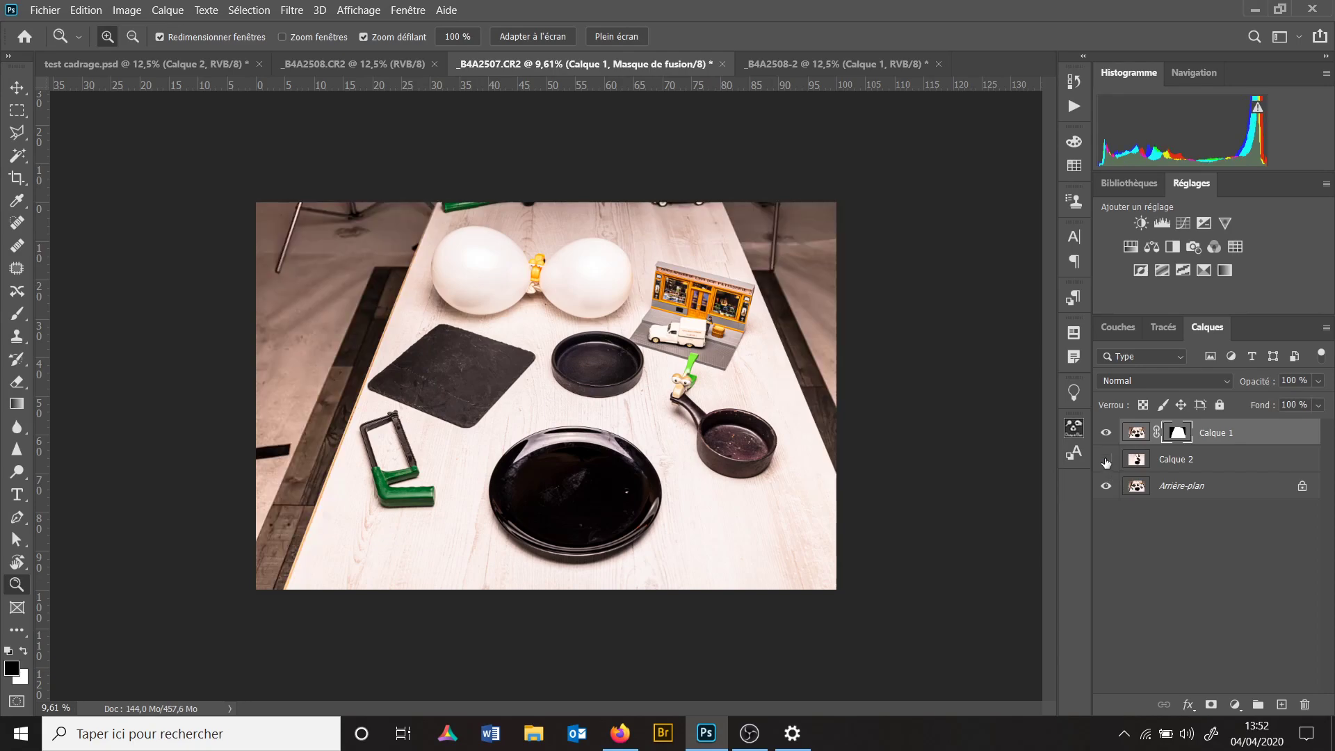
pyautogui.click(1105, 461)
pyautogui.click(1105, 461)
pyautogui.click(1105, 461)
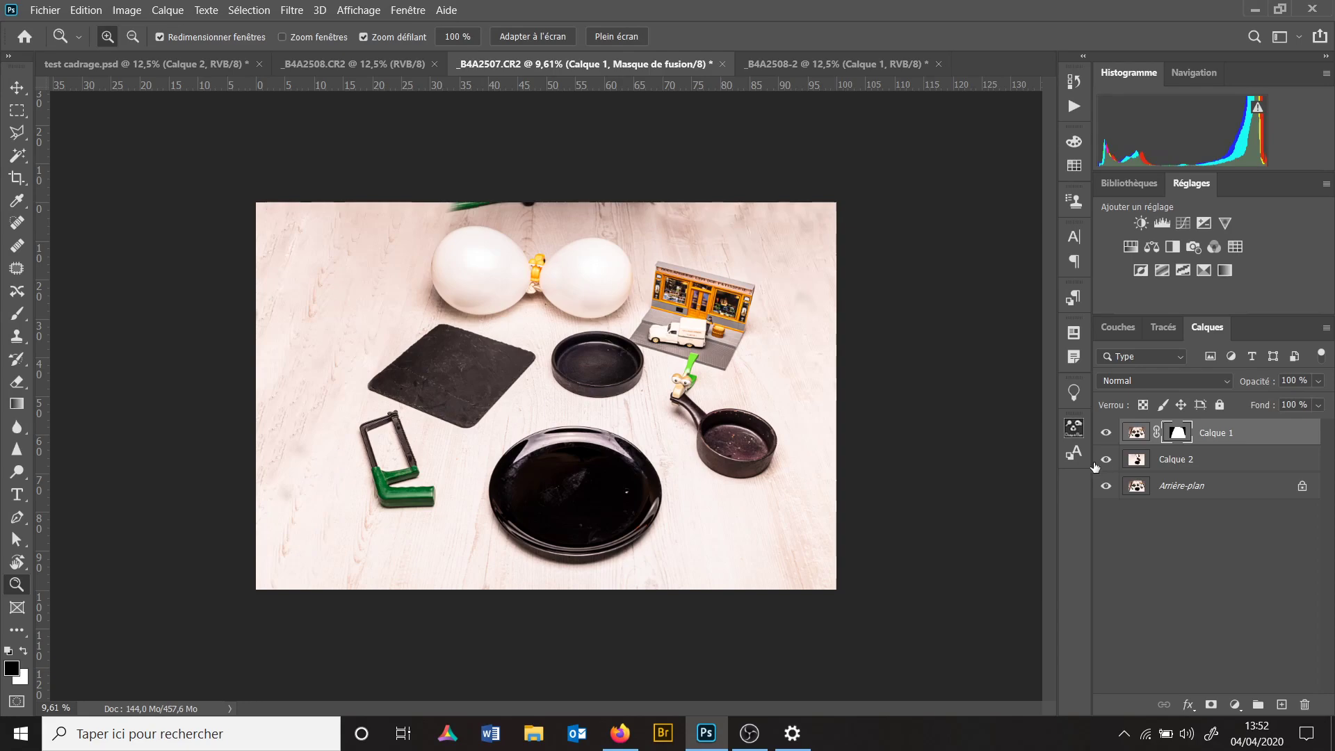
# Crop the photo on the top, left and right, cutting off the green object at the upper edge.
pyautogui.click(1134, 434)
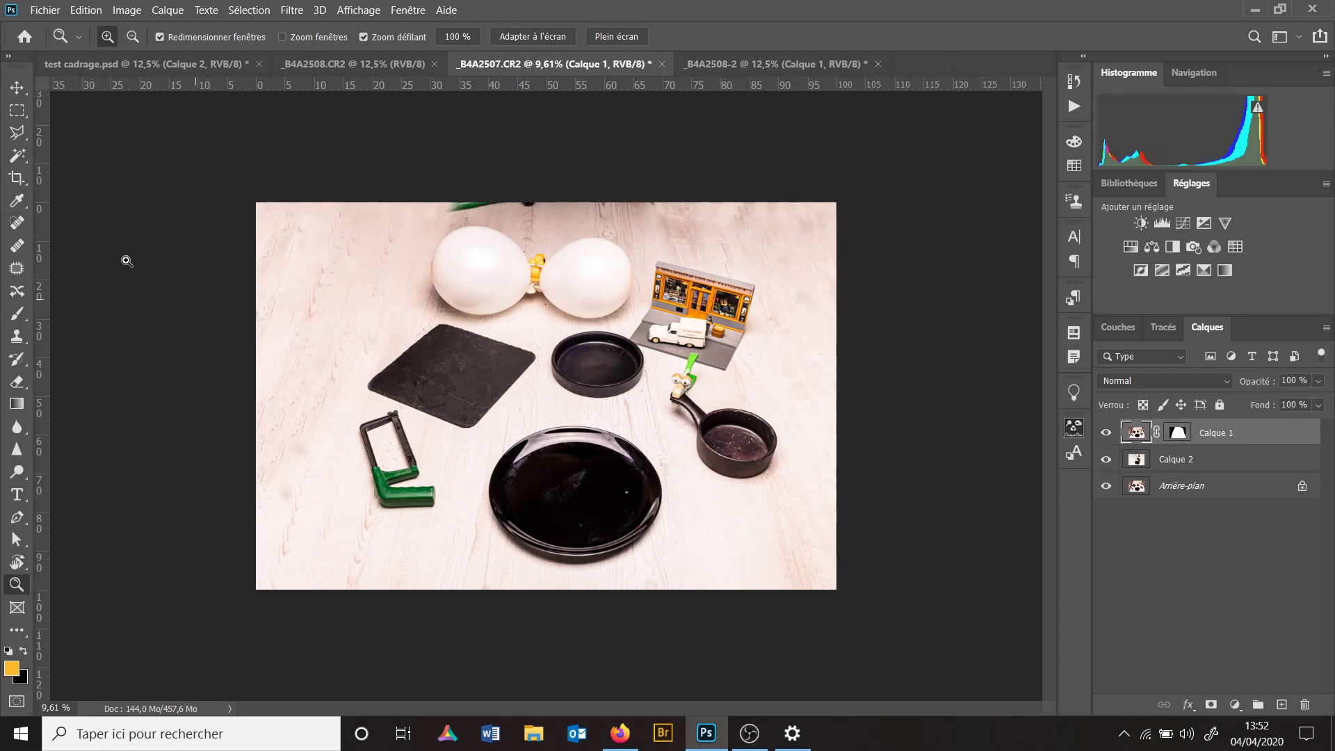
pyautogui.click(17, 178)
pyautogui.moveTo(527, 201); pyautogui.dragTo(527, 210)
pyautogui.moveTo(261, 391); pyautogui.dragTo(298, 384)
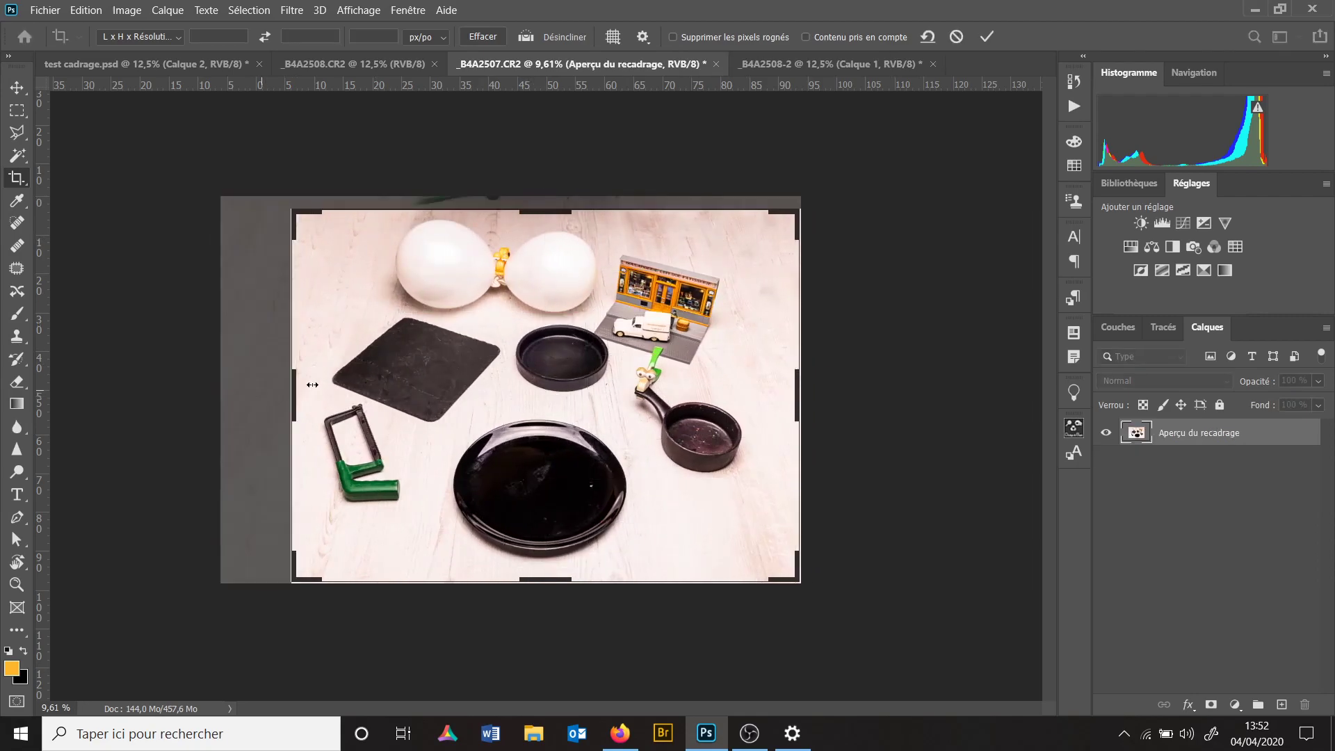
pyautogui.moveTo(795, 402); pyautogui.dragTo(779, 402)
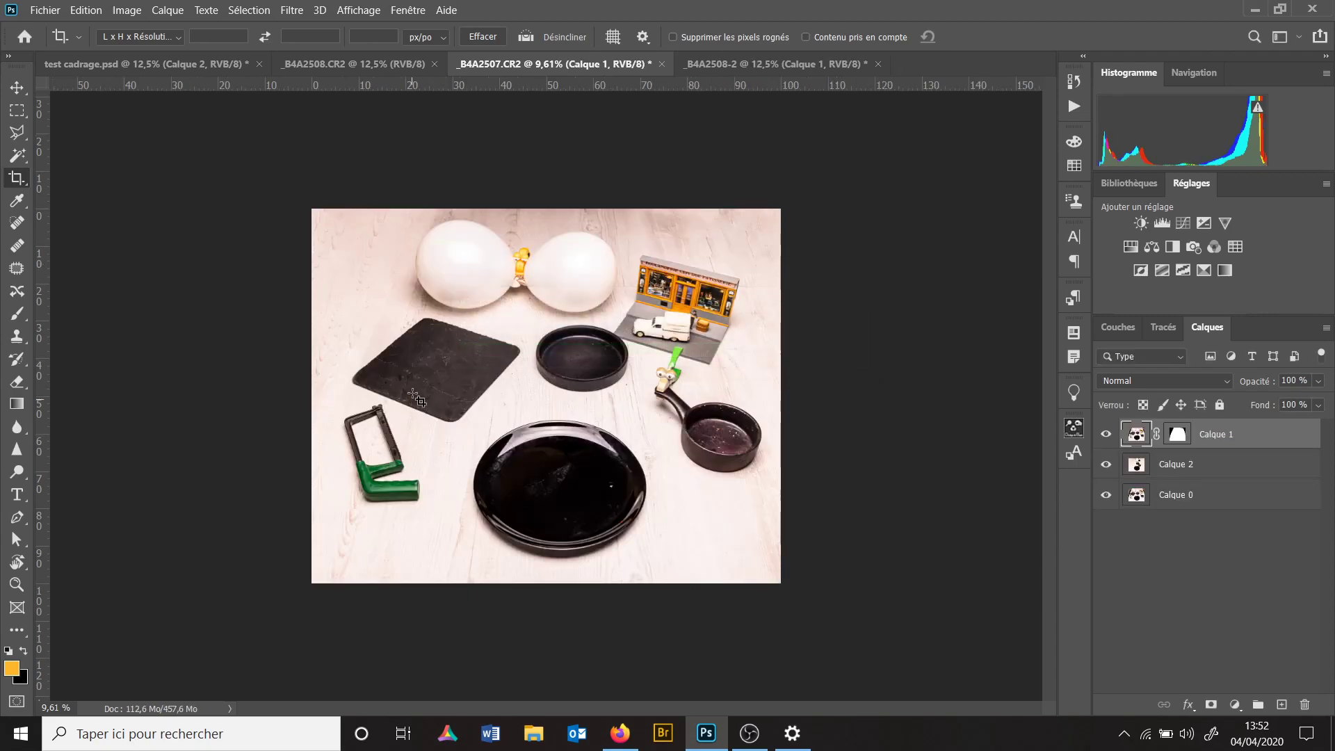
# Compare the cropped composite with Calque 2 hidden and shown.
pyautogui.press('z')
pyautogui.moveTo(468, 382)
pyautogui.mouseDown()
pyautogui.moveTo(515, 388)
pyautogui.moveTo(493, 389)
pyautogui.mouseUp()
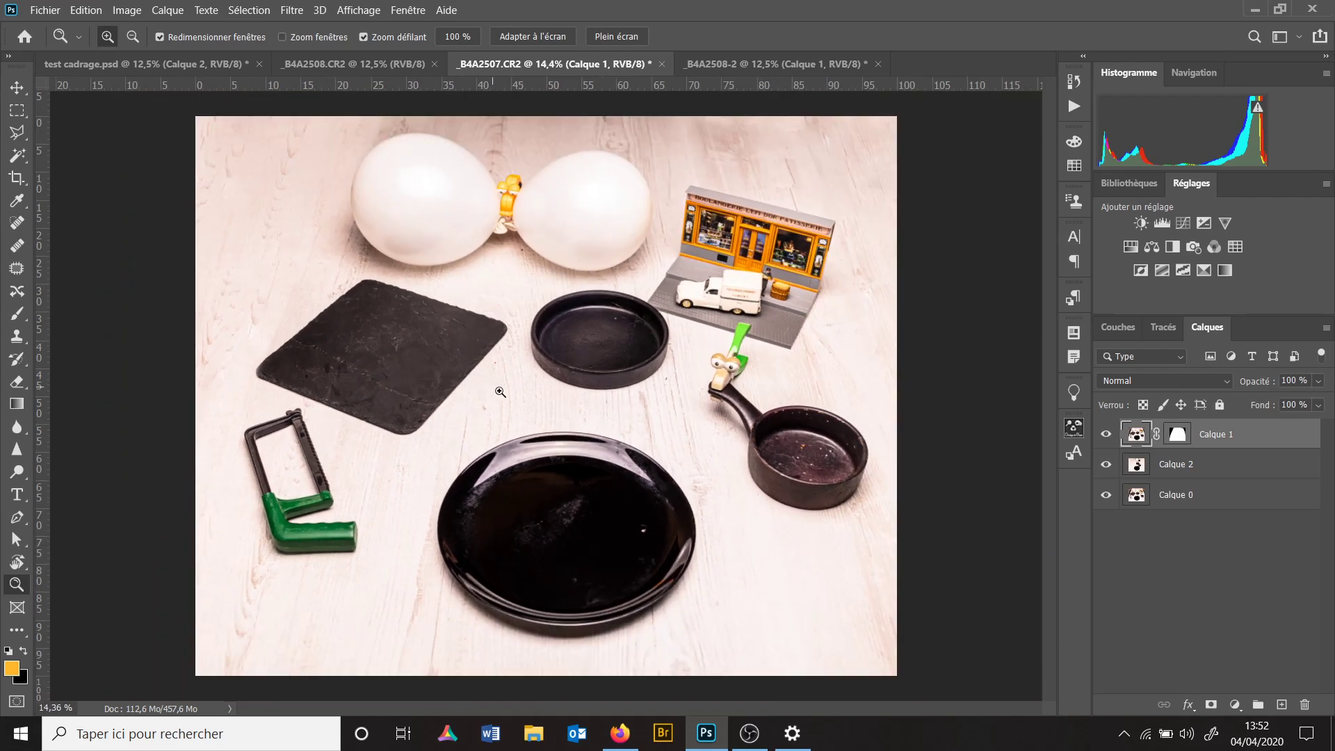
pyautogui.click(1105, 465)
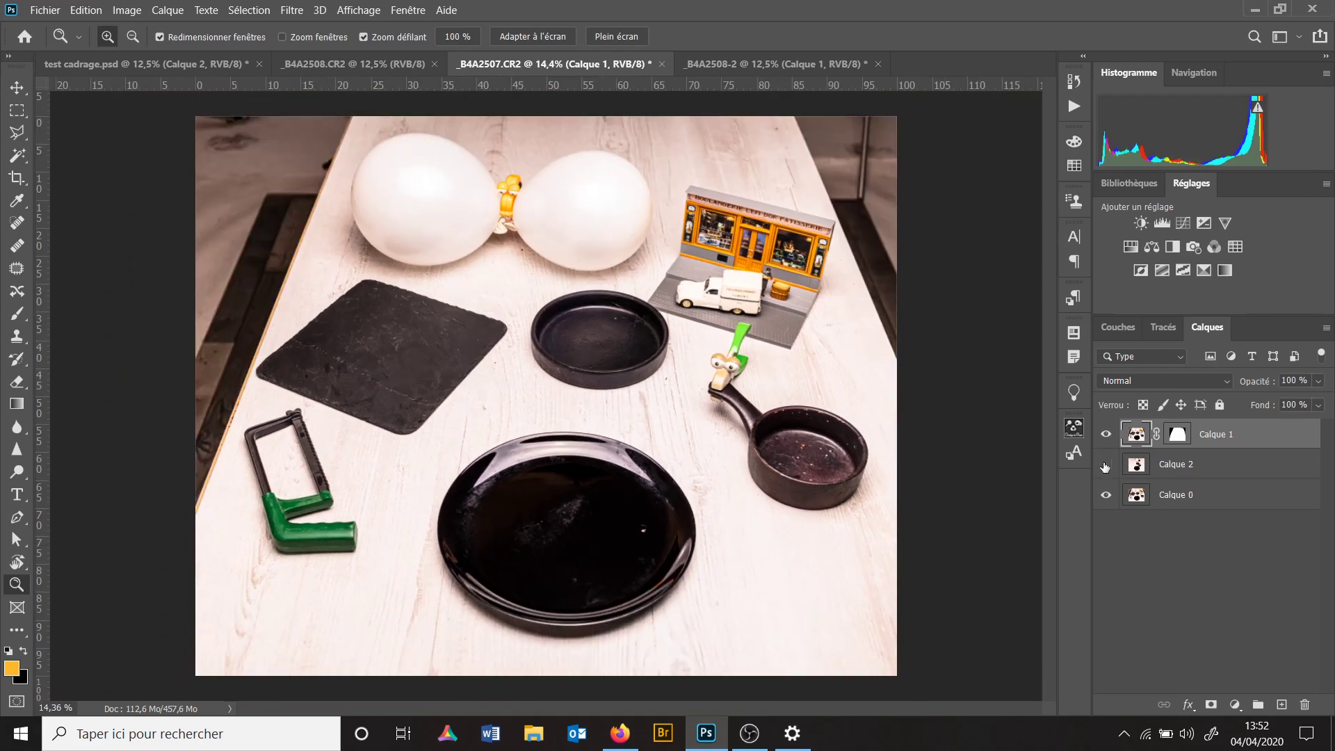
pyautogui.click(1105, 465)
pyautogui.click(1105, 465)
pyautogui.click(1105, 465)
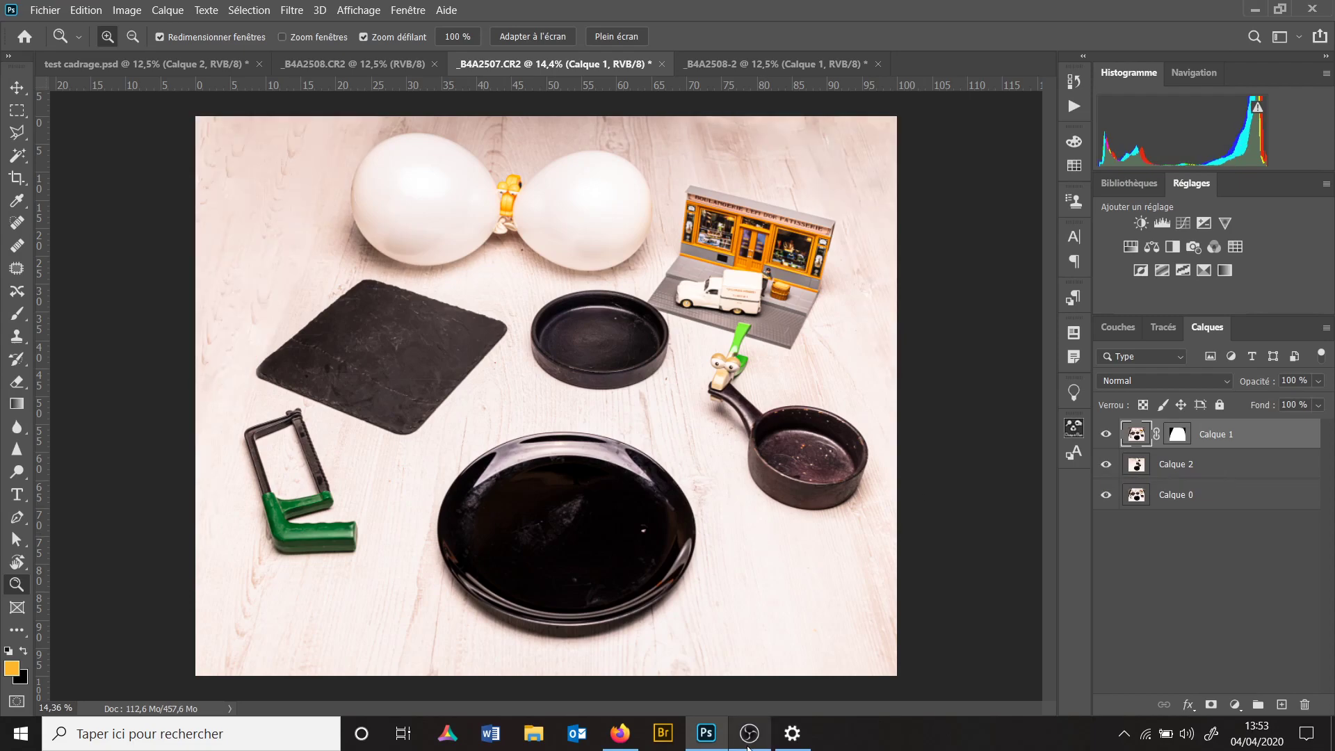
pyautogui.moveTo(750, 743)
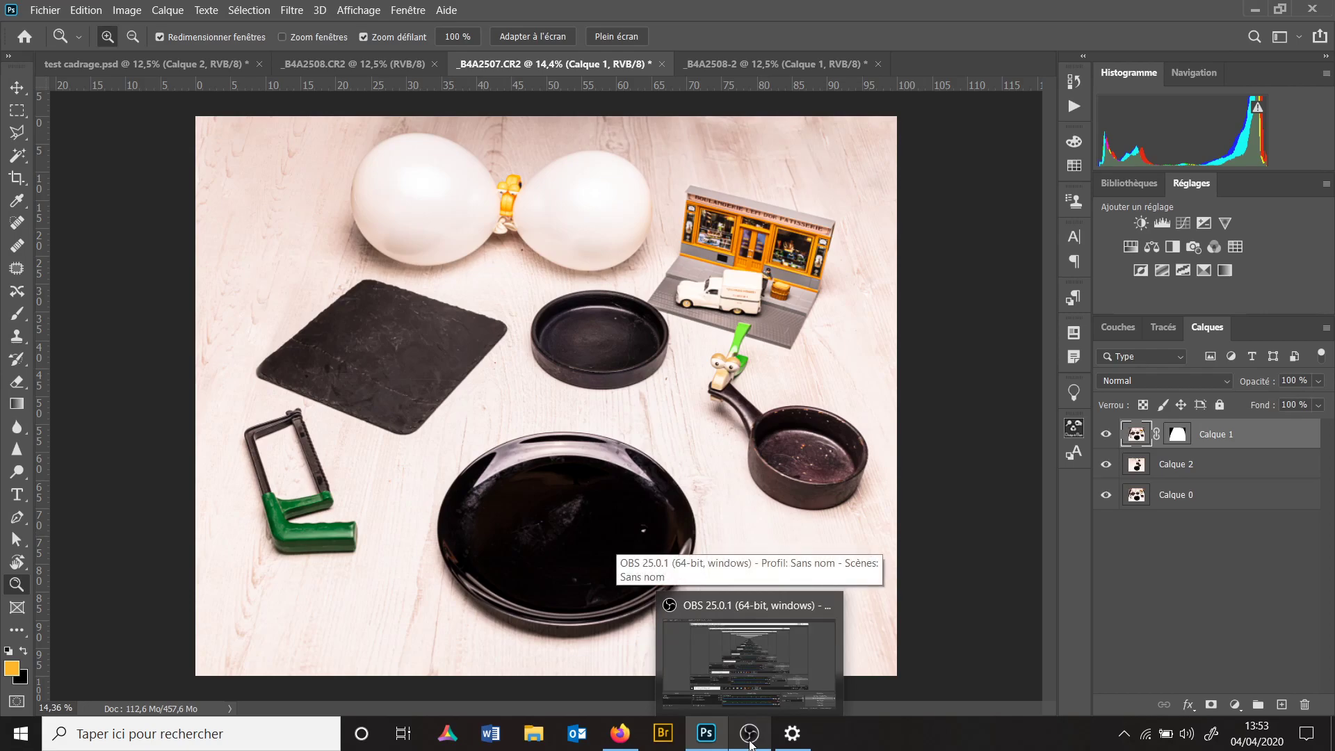
pyautogui.click(750, 743)
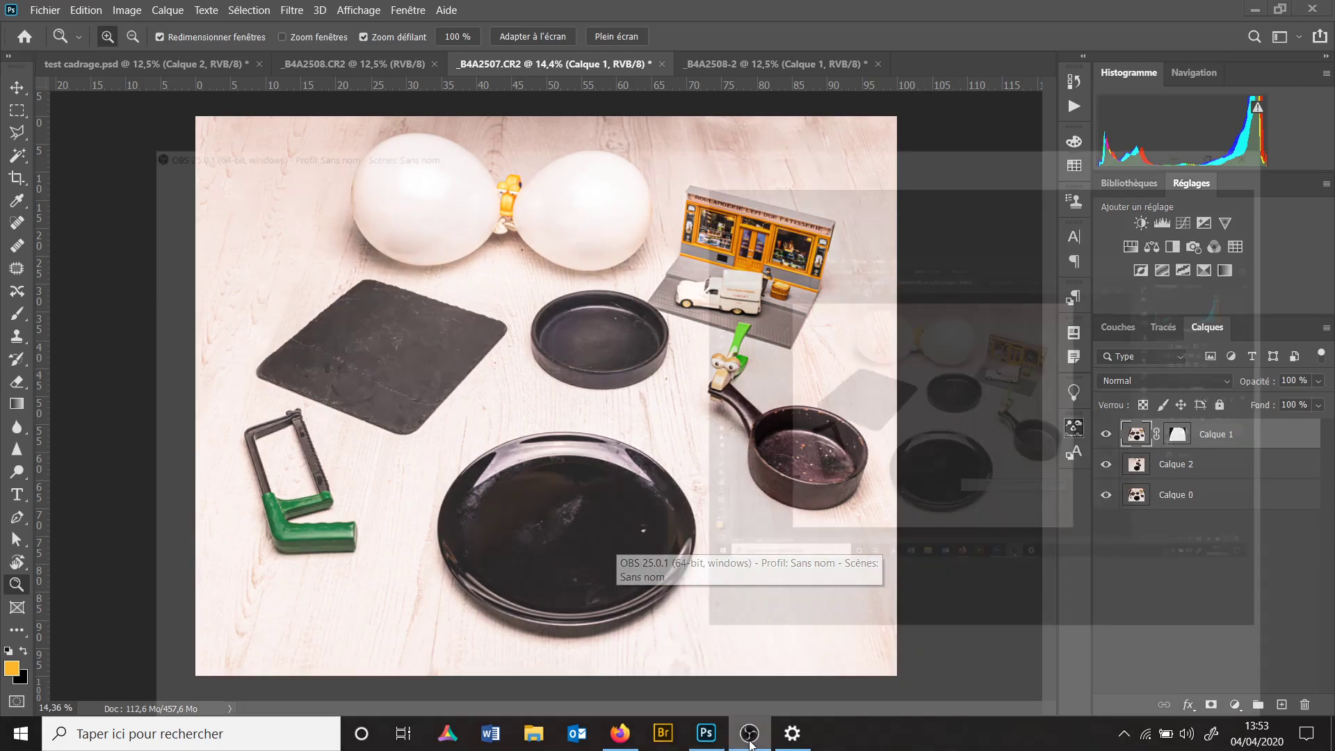